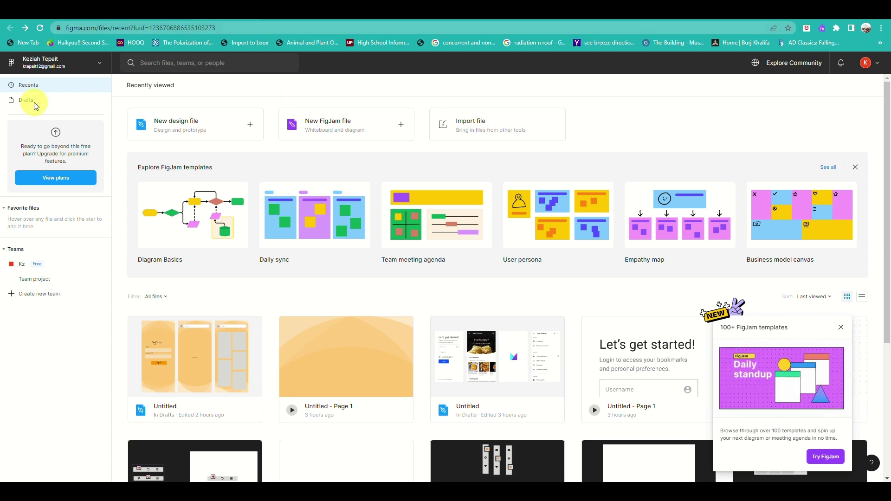
Step: Create a new blank design file
click(183, 133)
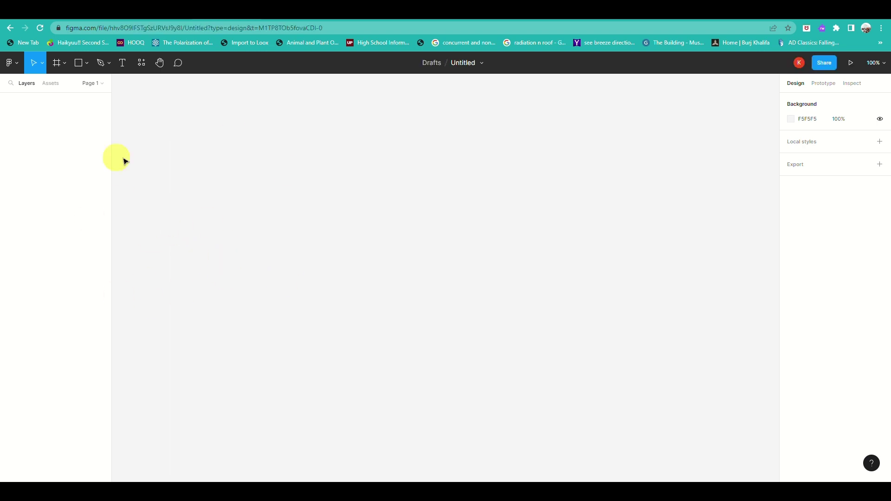
click(13, 64)
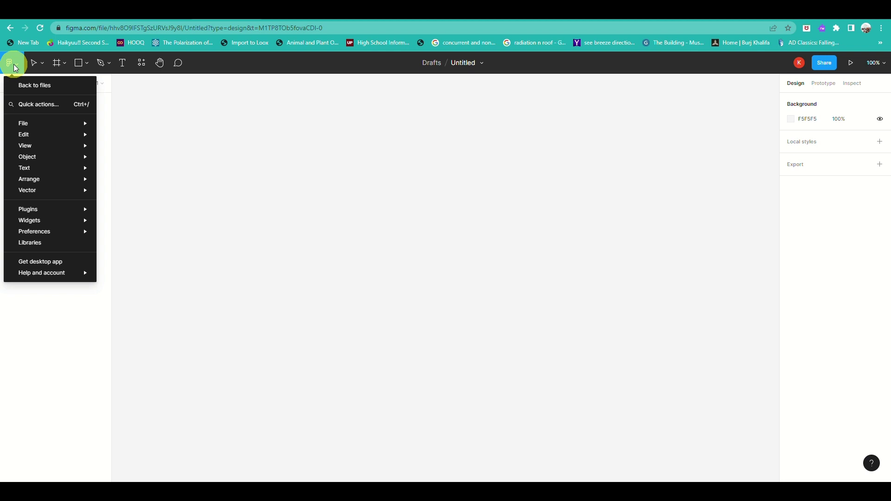
click(170, 115)
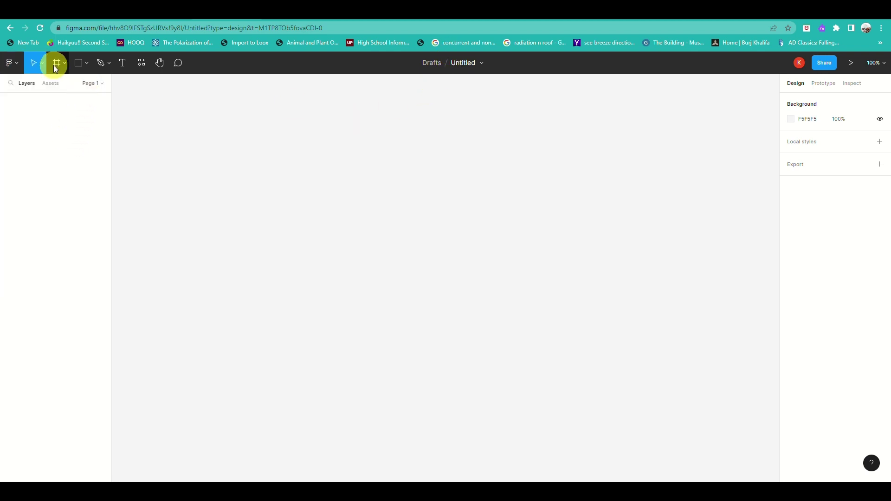
click(76, 64)
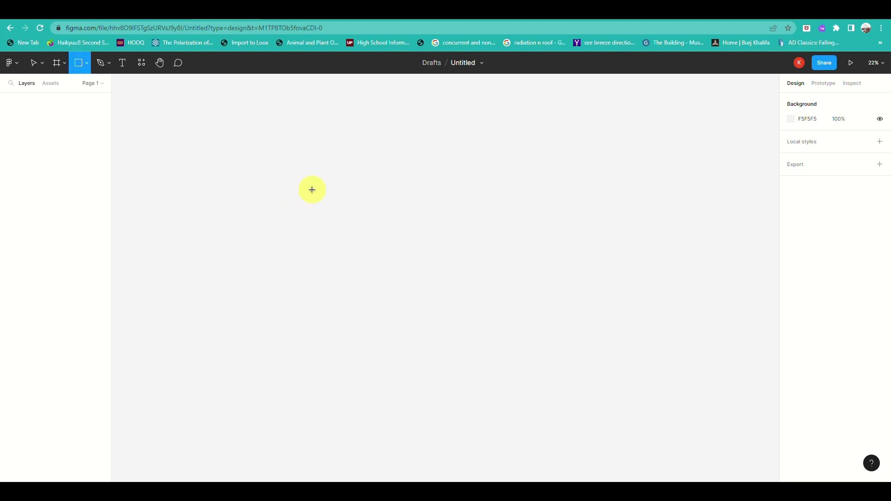
drag(312, 189, 406, 257)
key(Delete)
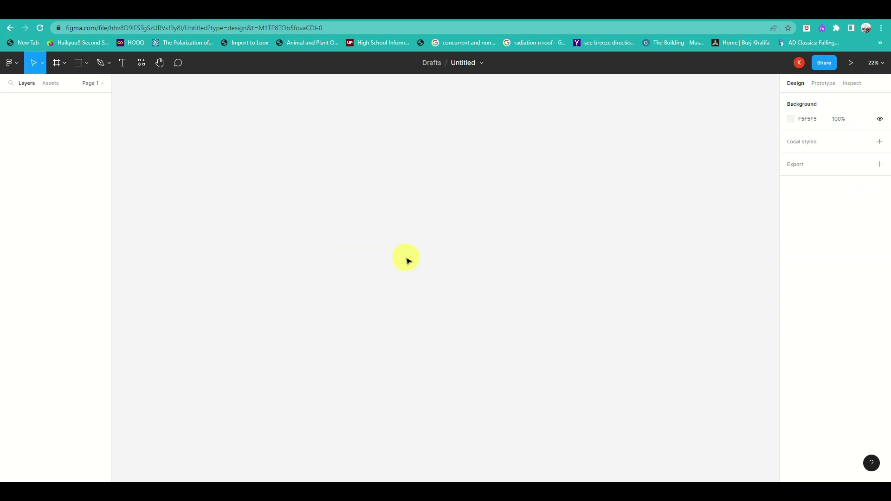
Step: Add a text layer reading "Botton" on the canvas and choose font size 20 for it
click(122, 62)
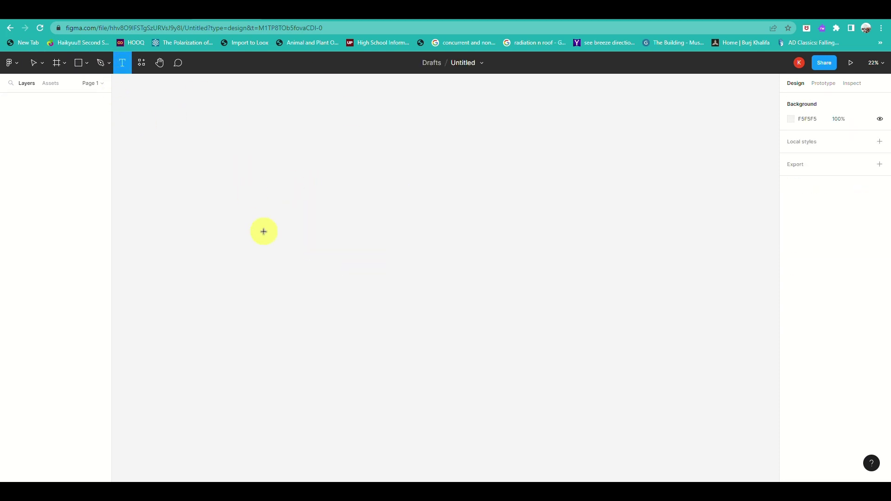
click(308, 242)
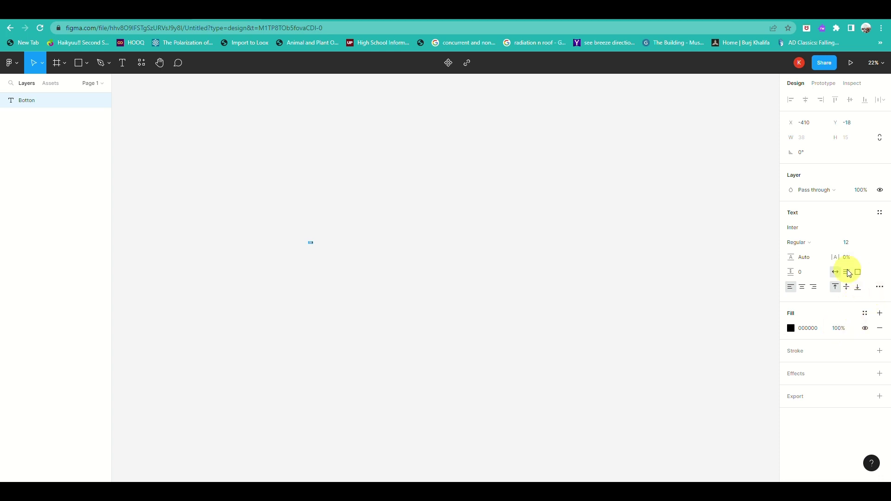
click(868, 242)
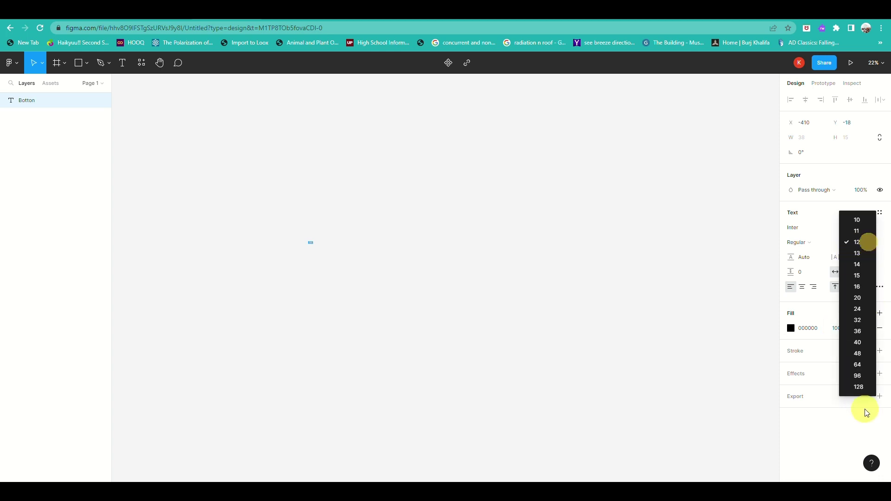
click(865, 299)
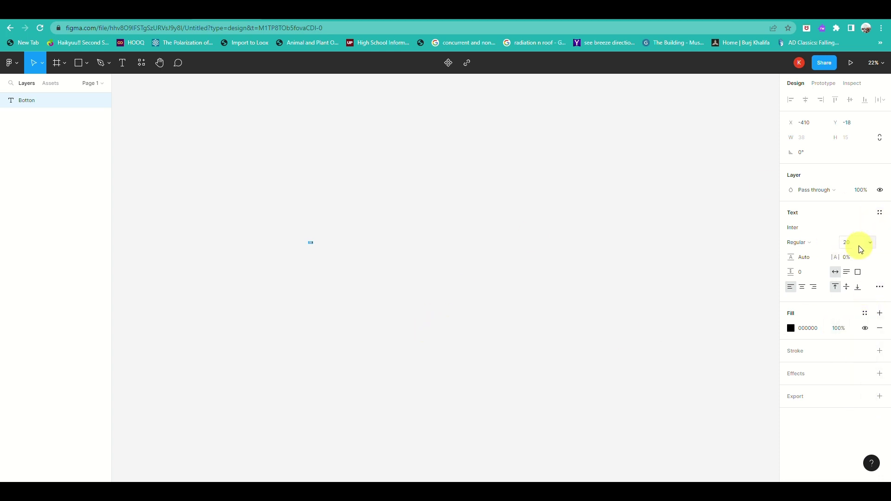
Step: Correct the spelling of the text layer to "Button"
key(shift+2)
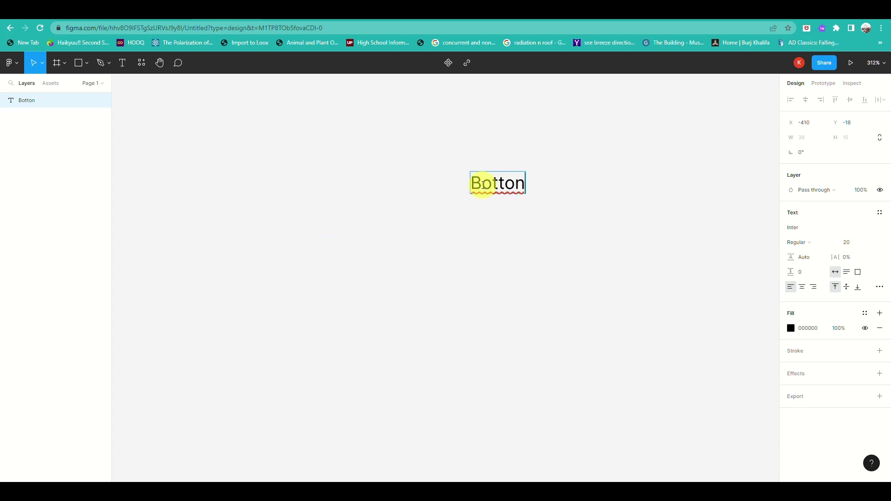
key(BackSpace)
text(u)
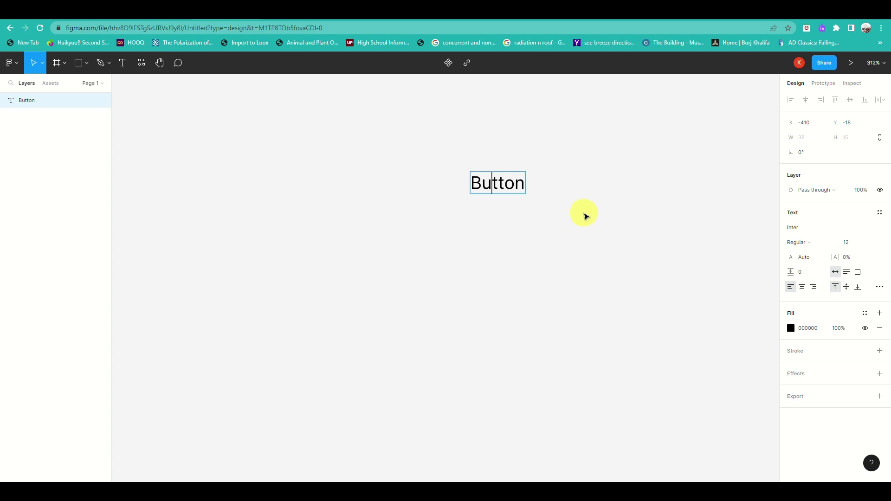
text(f)
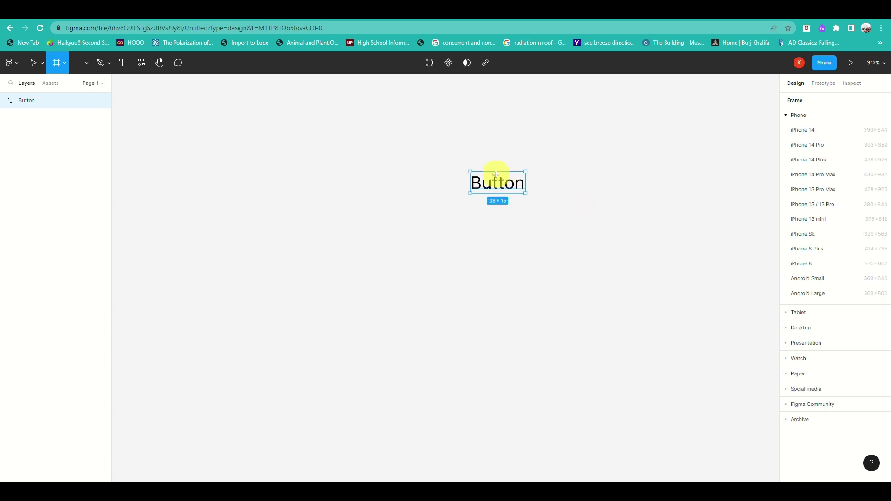
text(v)
click(366, 147)
Step: Set the Button text's line height to 121.5% and its resizing to fixed size
click(502, 190)
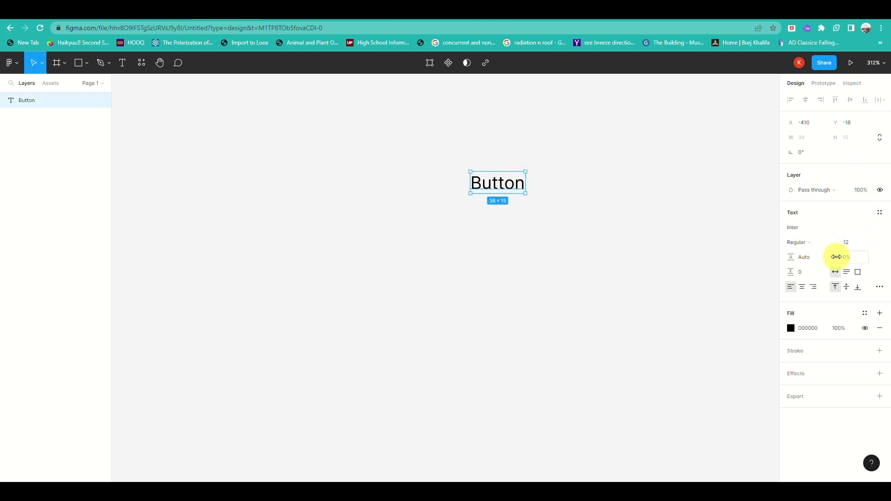
drag(795, 258, 447, 271)
scroll(497, 199, up, 5)
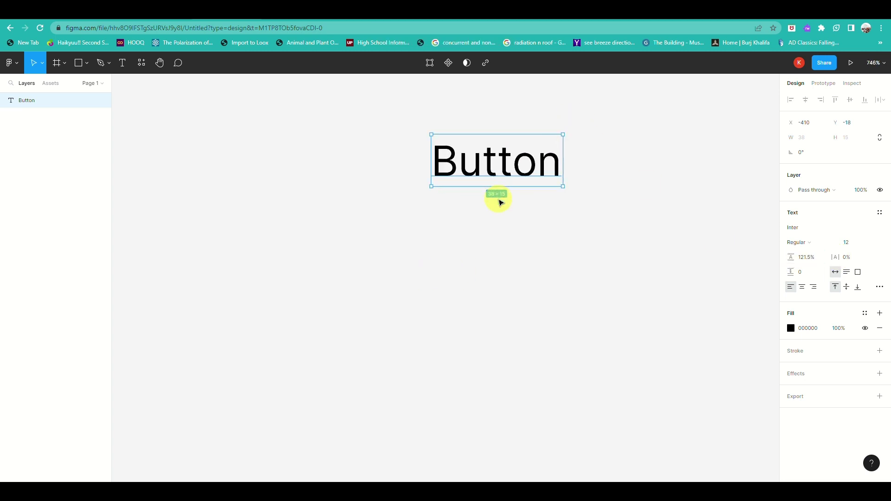
click(859, 272)
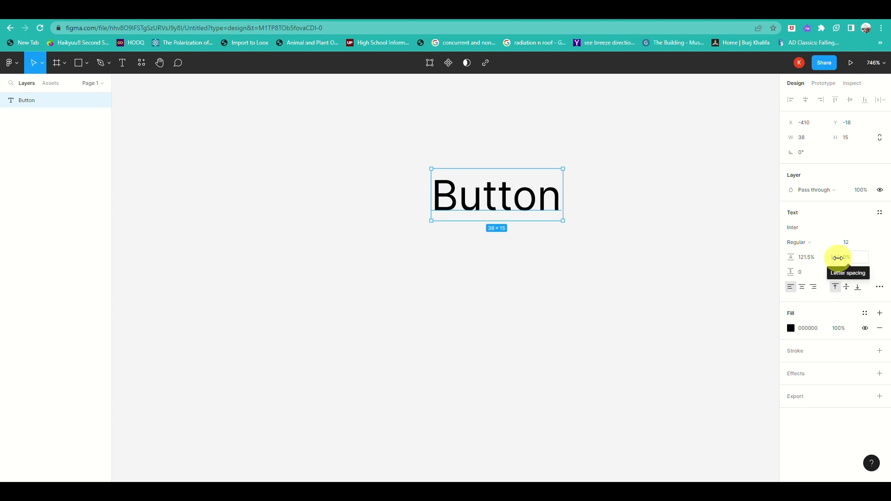
click(880, 287)
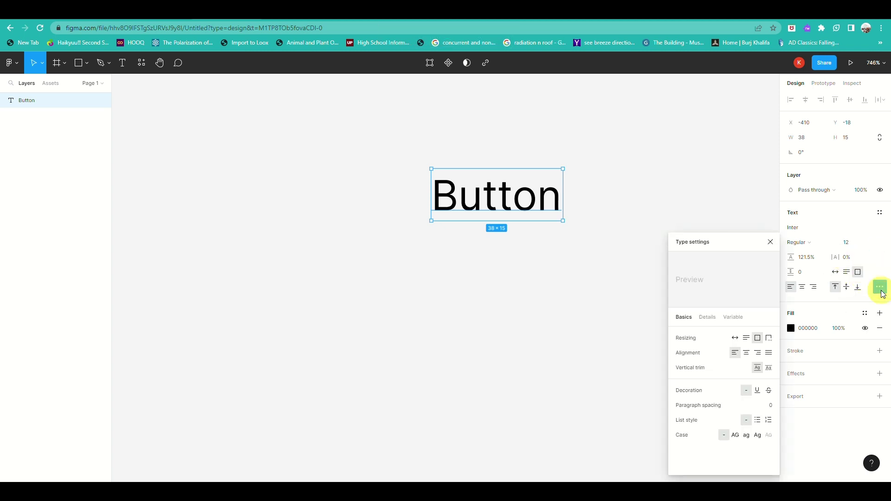
click(845, 261)
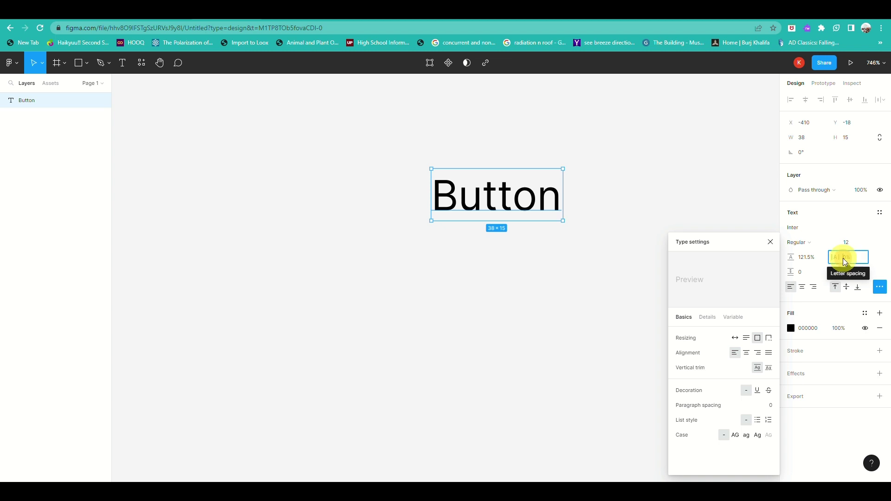
click(414, 26)
Step: Wrap the Button text in an auto layout frame and select the text inside it
click(513, 181)
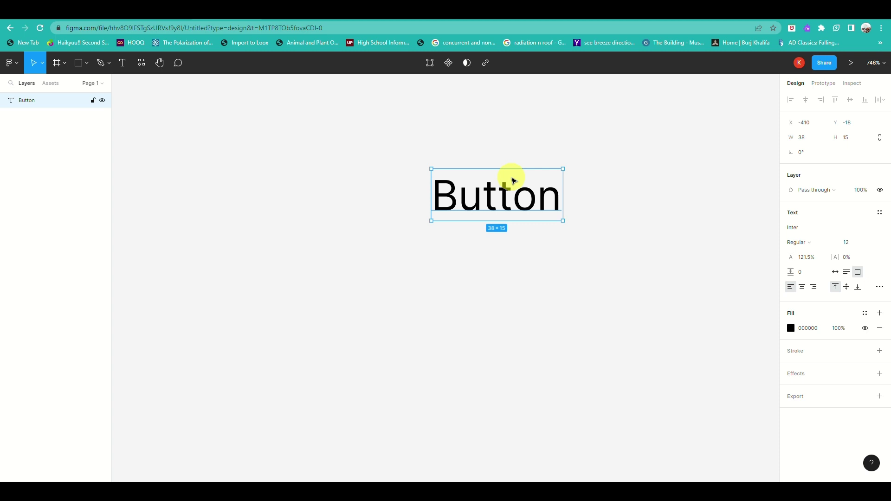
key(shift+a)
click(501, 193)
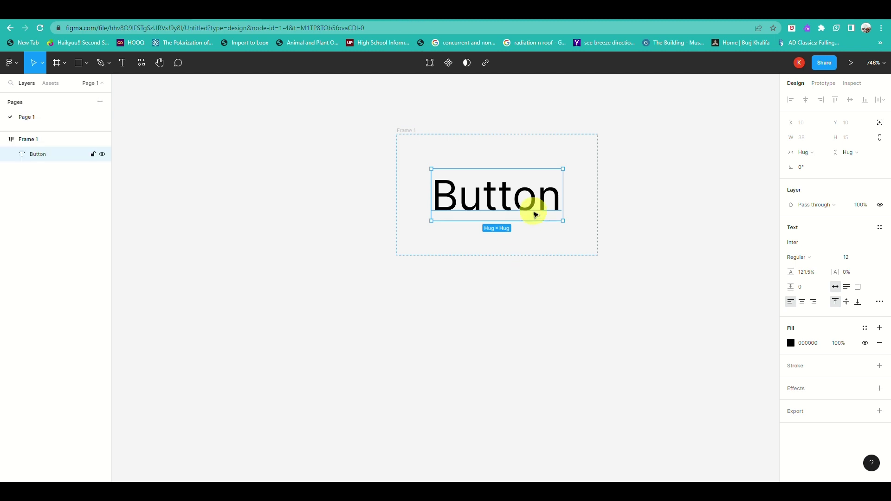
scroll(533, 206, up, 5)
scroll(516, 108, up, 4)
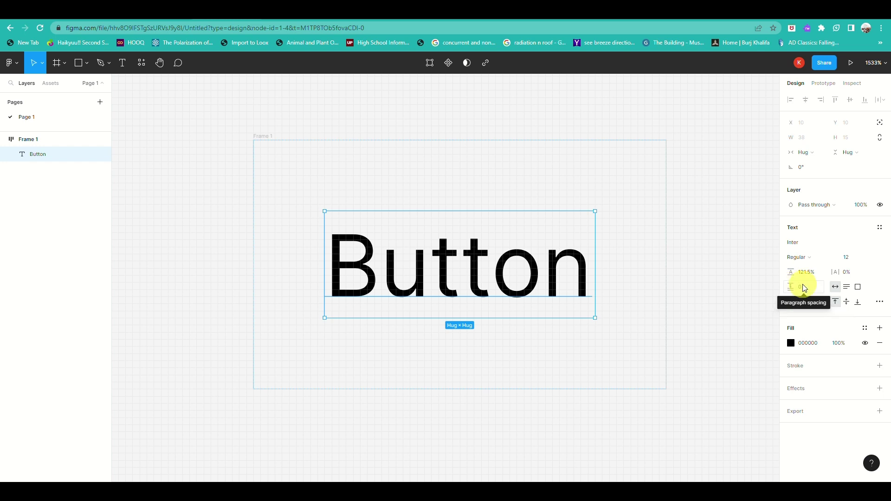
click(815, 274)
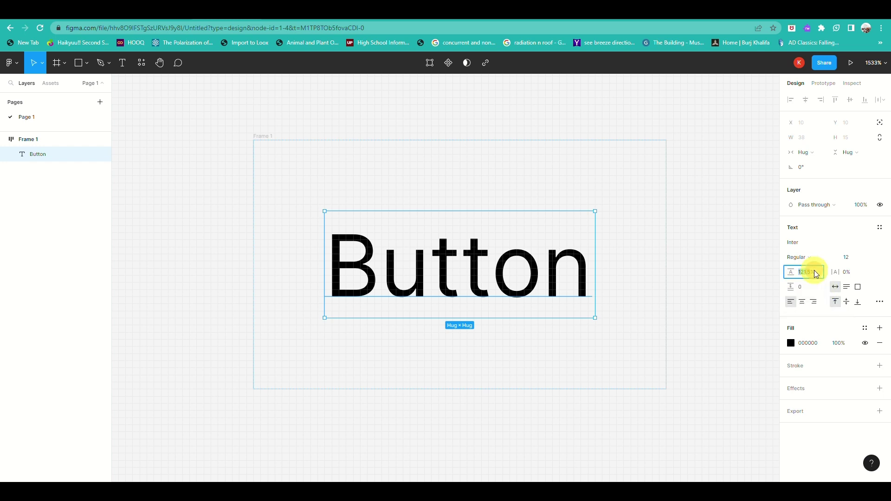
click(815, 287)
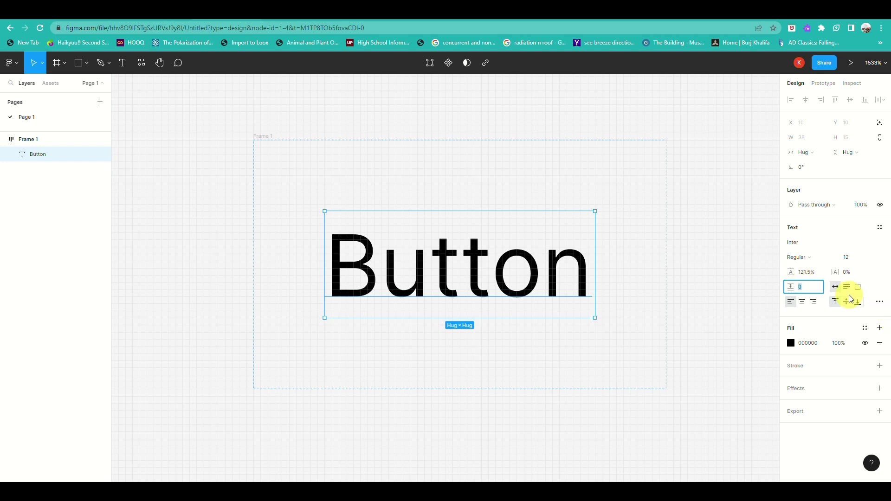
click(879, 302)
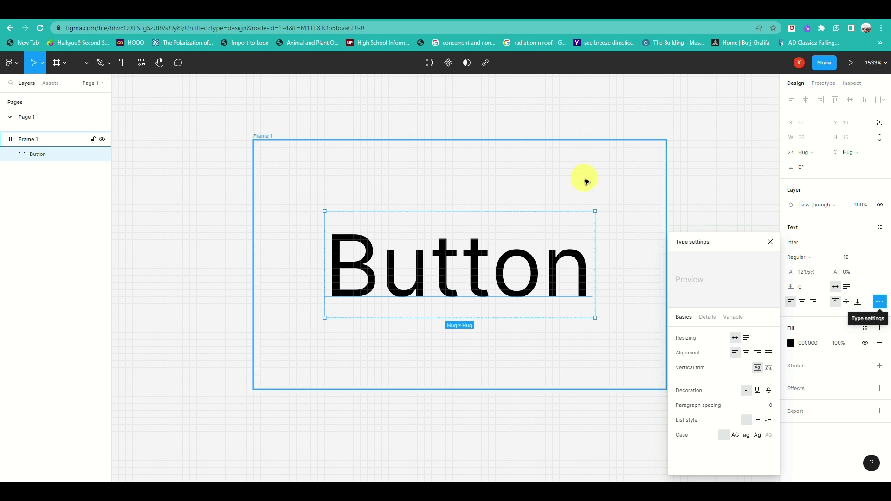
Step: Set the horizontal padding of the auto layout frame around the text to 10
click(604, 152)
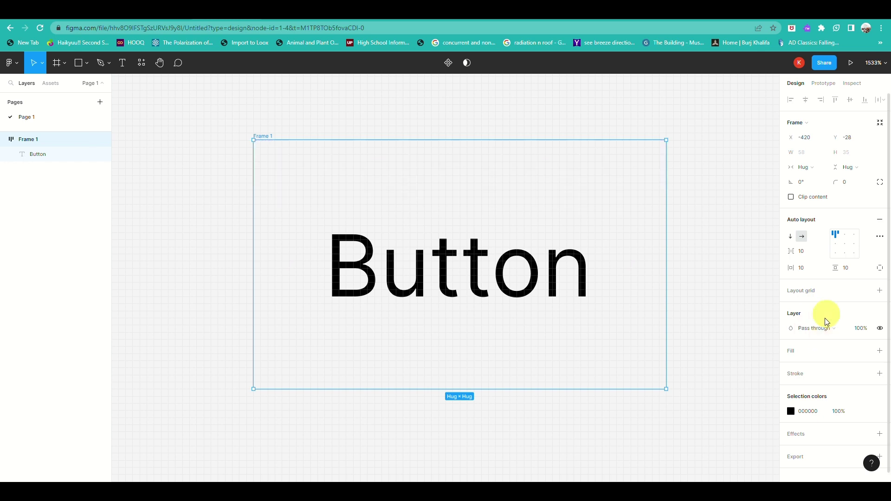
click(807, 266)
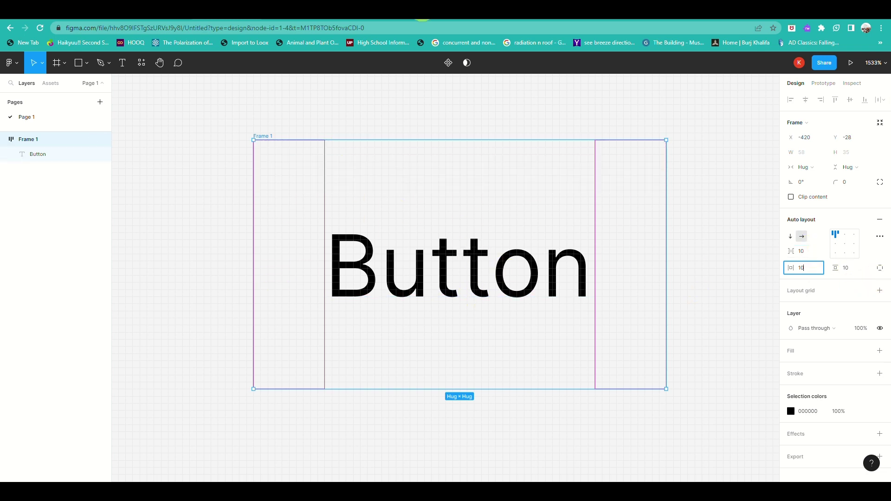
key(Return)
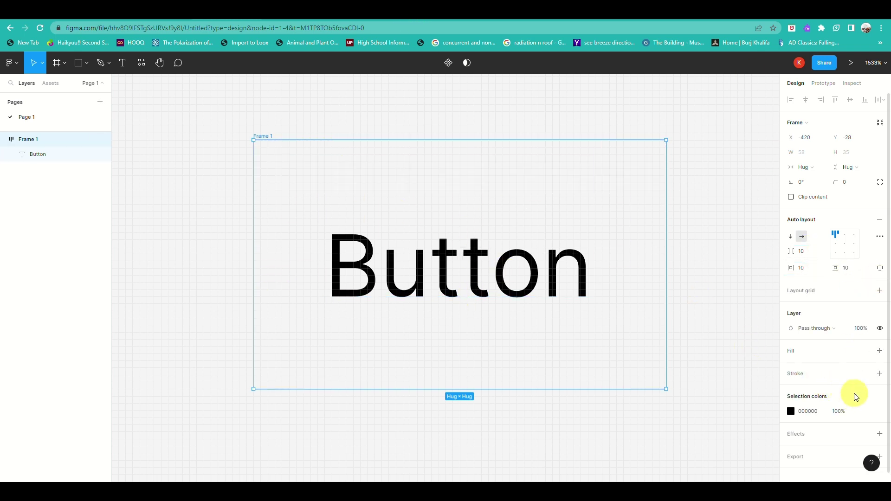
Step: Add a solid orange fill, FF9900, to the auto layout frame
click(879, 350)
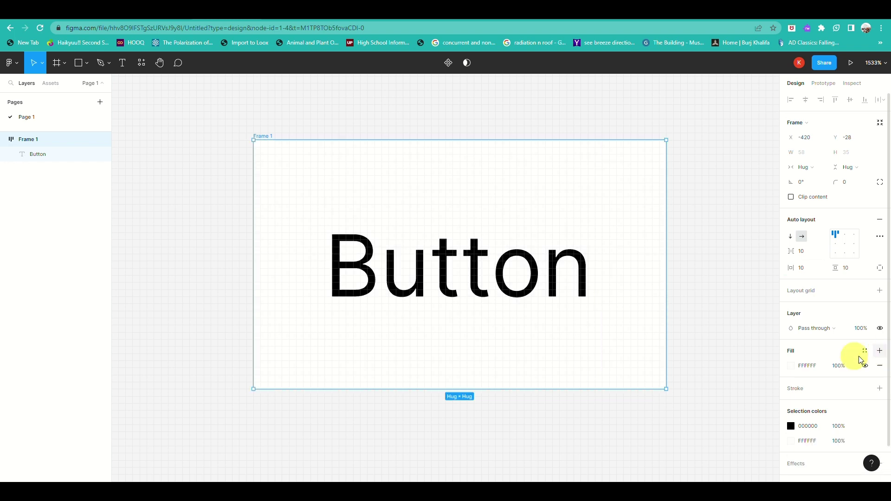
click(791, 366)
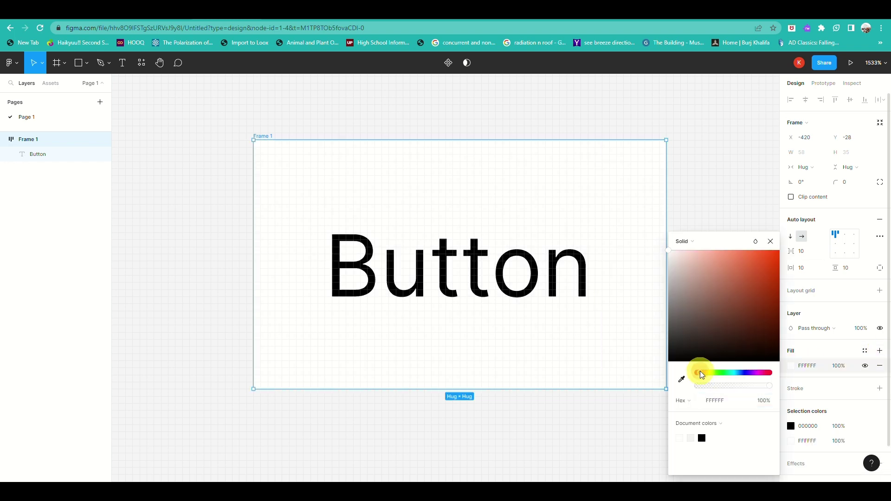
mouse_move(701, 374)
mouse_down()
mouse_move(730, 371)
mouse_move(704, 373)
mouse_up()
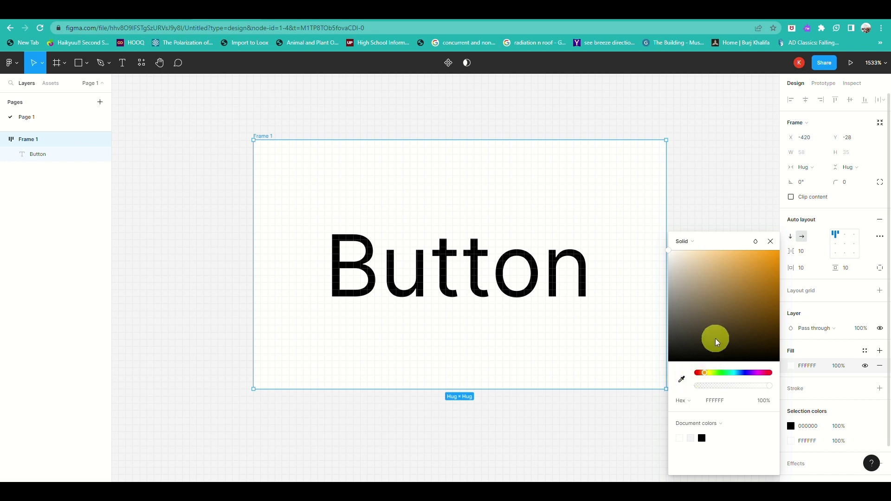
click(768, 255)
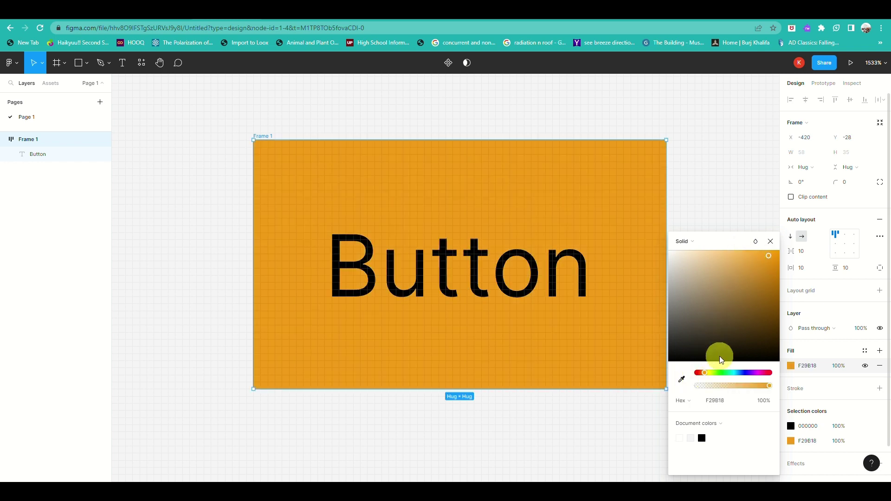
click(720, 255)
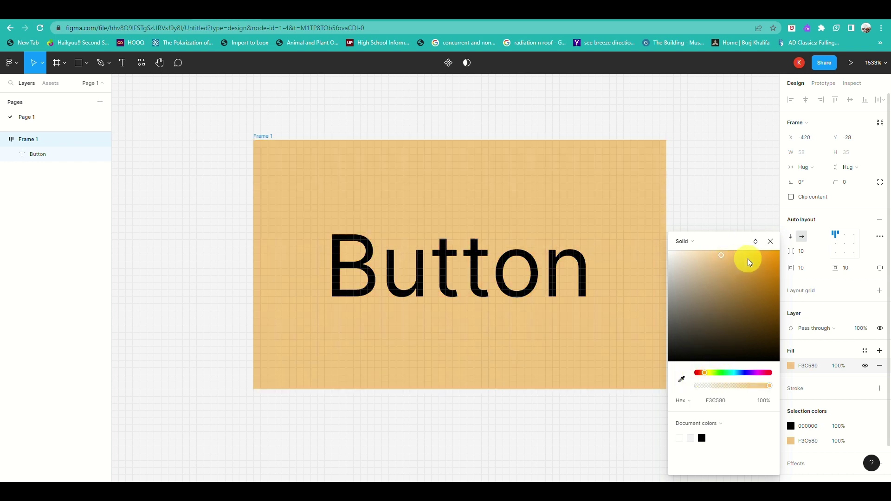
drag(766, 259, 799, 245)
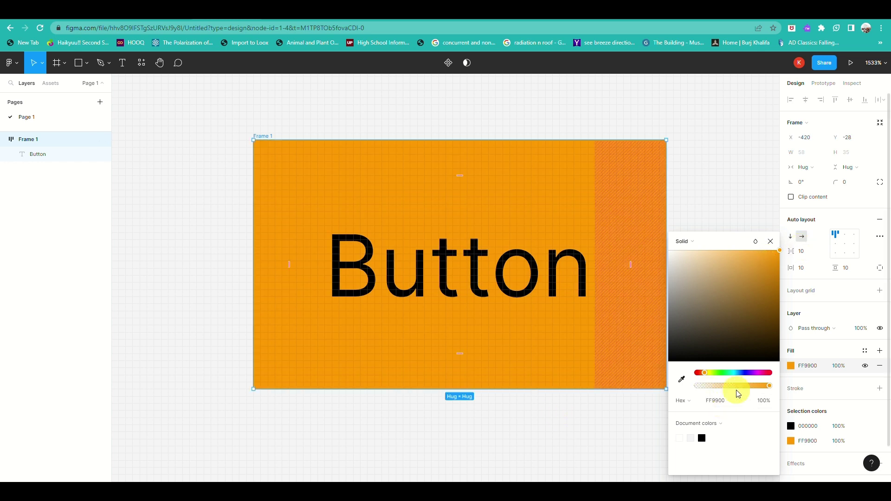
Step: Change the Button text's fill colour to white, FFFFFF
click(547, 272)
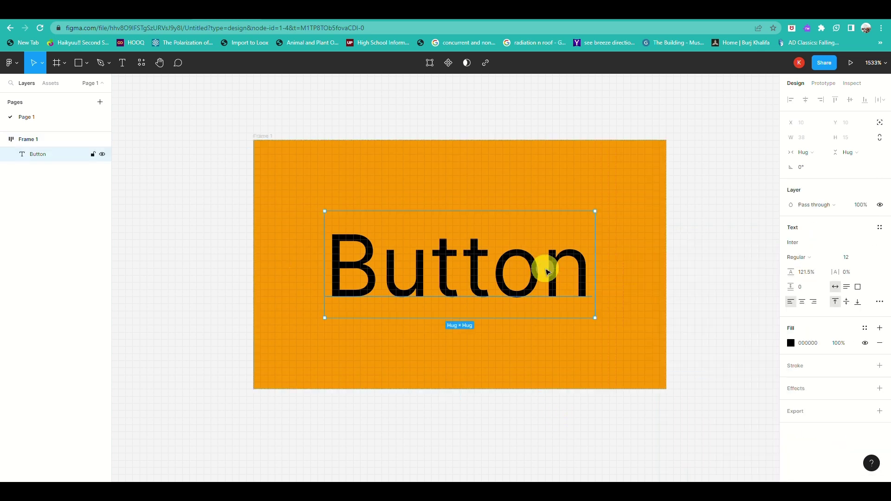
click(791, 343)
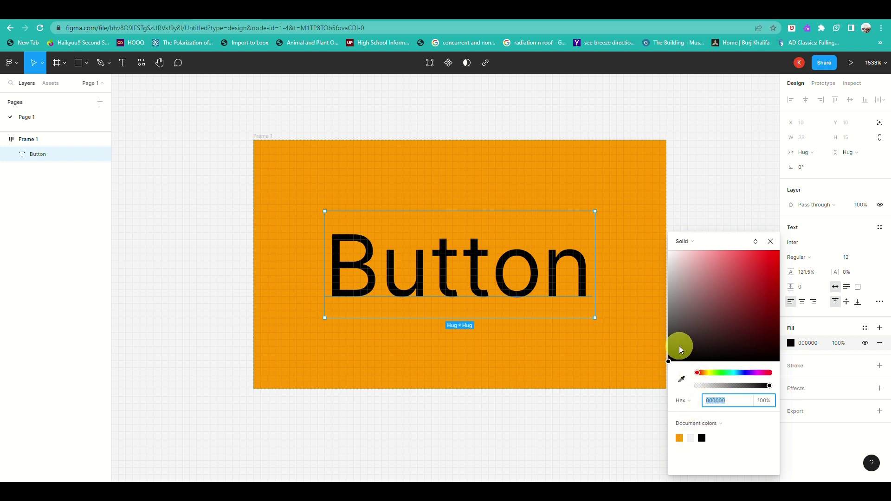
drag(680, 346, 662, 253)
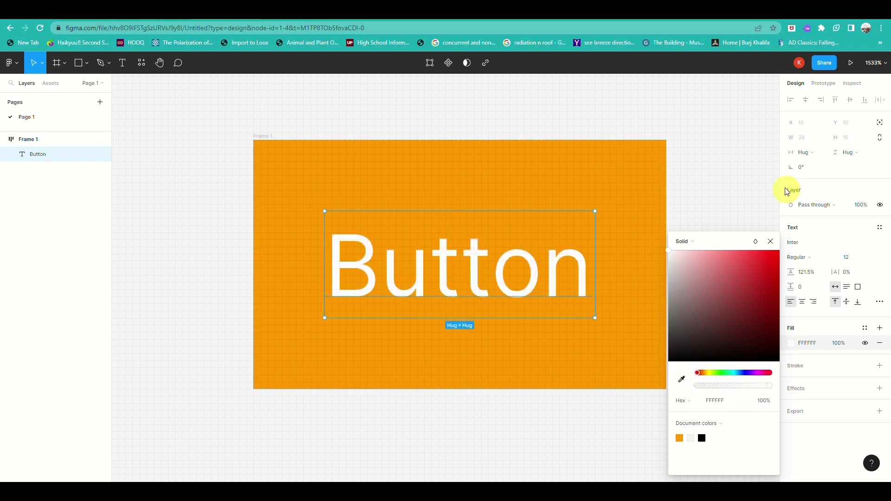
Step: Change the Button text's font to Inika
click(770, 241)
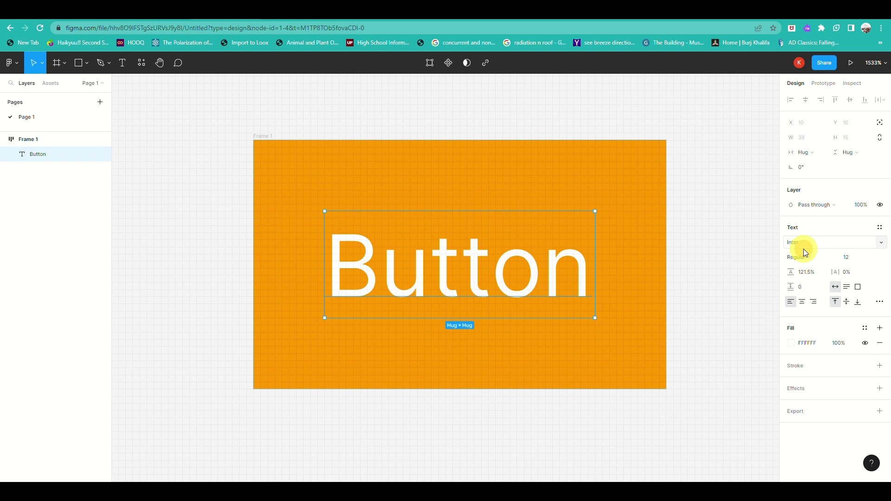
click(880, 243)
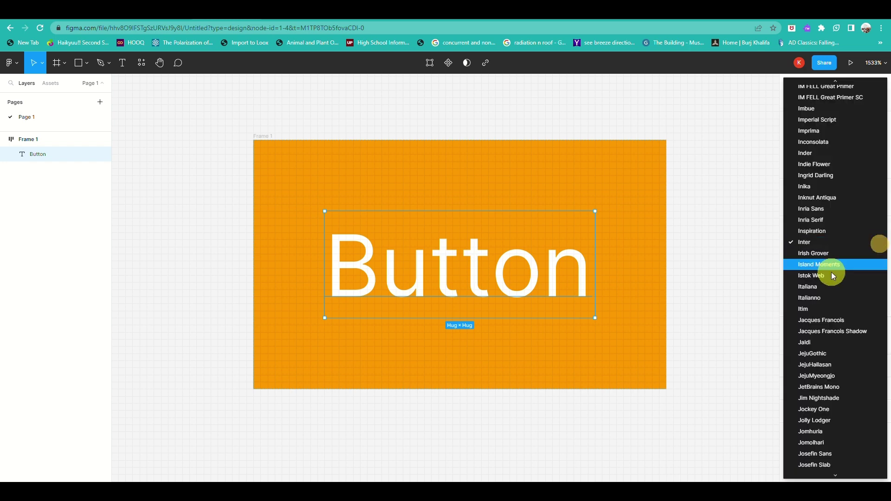
click(821, 187)
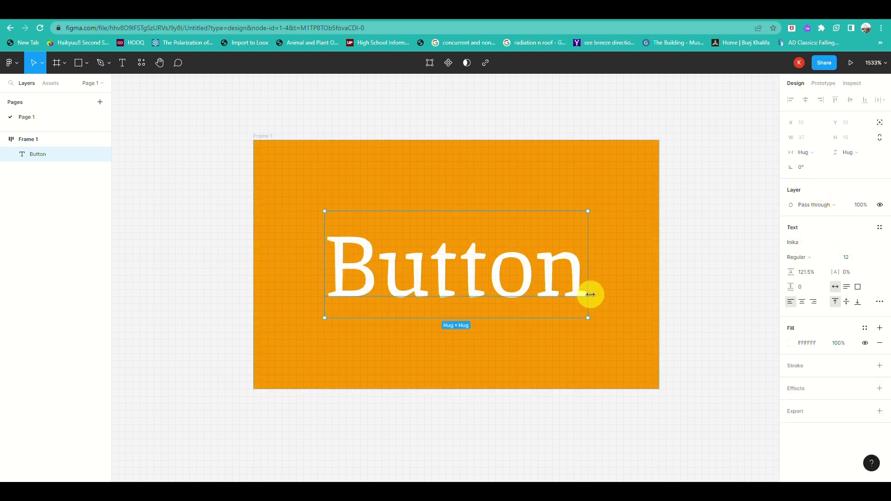
click(701, 235)
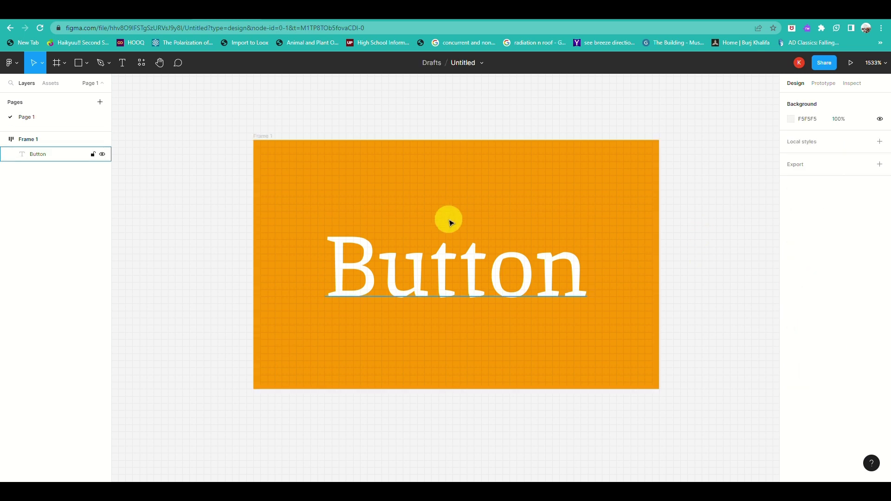
Step: Change the auto layout frame's fill colour to black, 000000
click(424, 182)
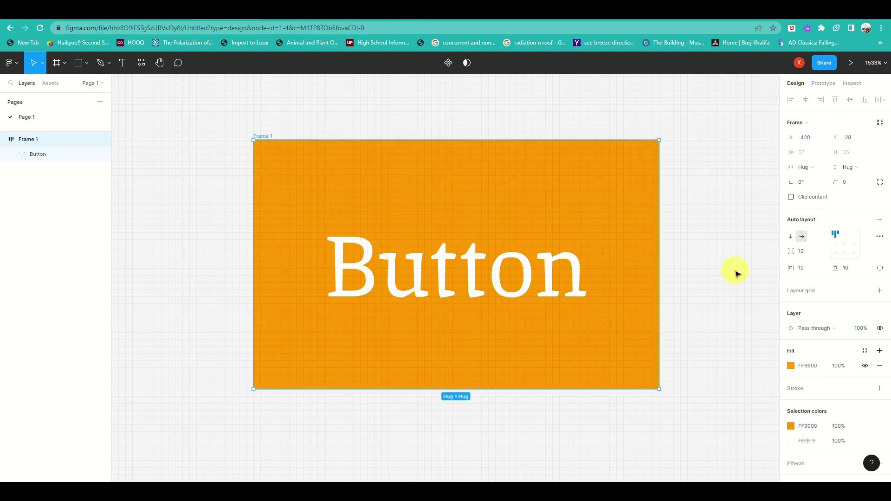
click(790, 366)
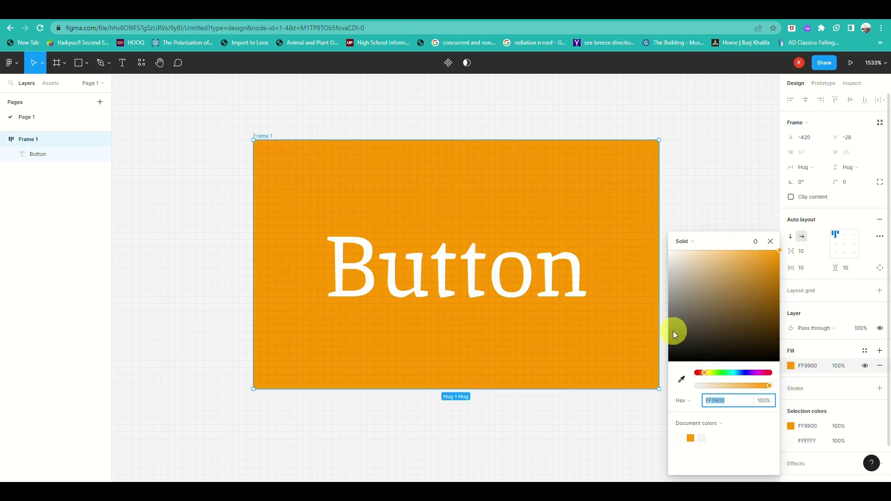
drag(672, 332, 648, 378)
click(532, 462)
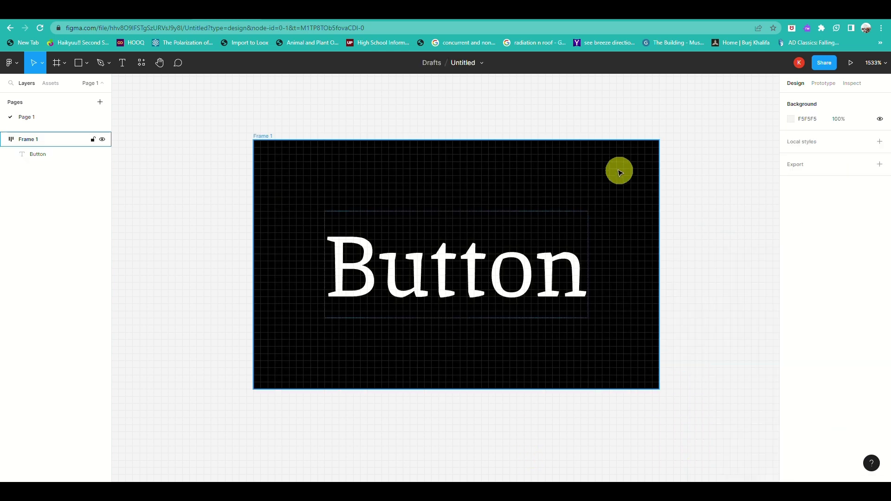
Step: Rename the auto layout frame as Button
click(621, 171)
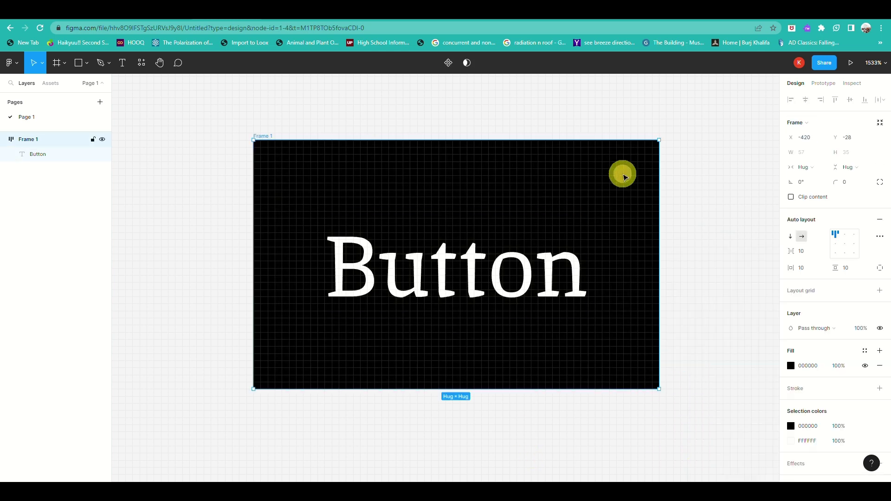
click(845, 181)
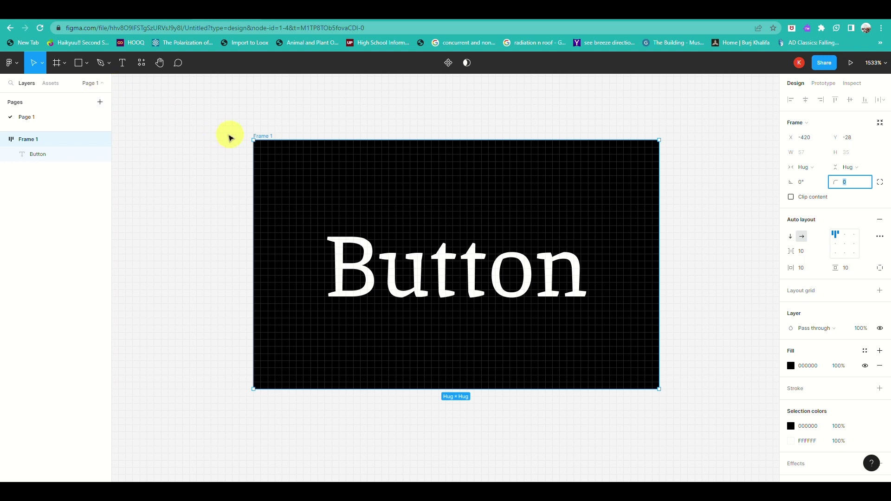
click(263, 137)
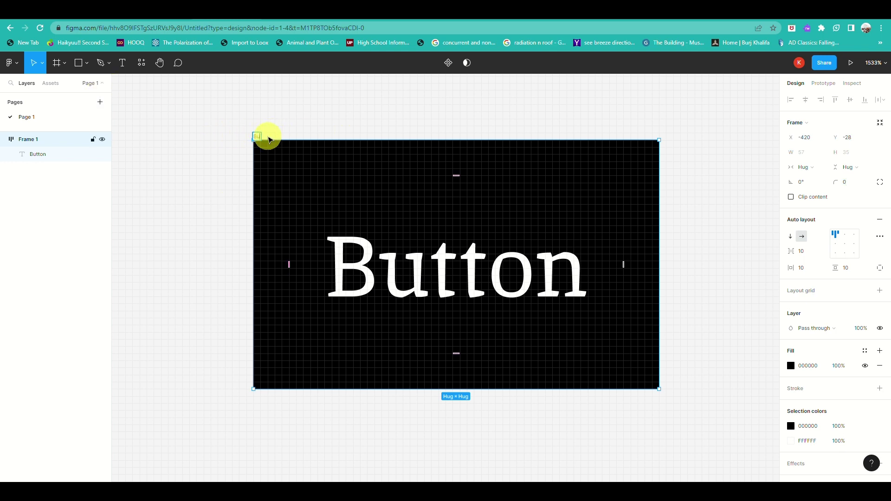
click(306, 121)
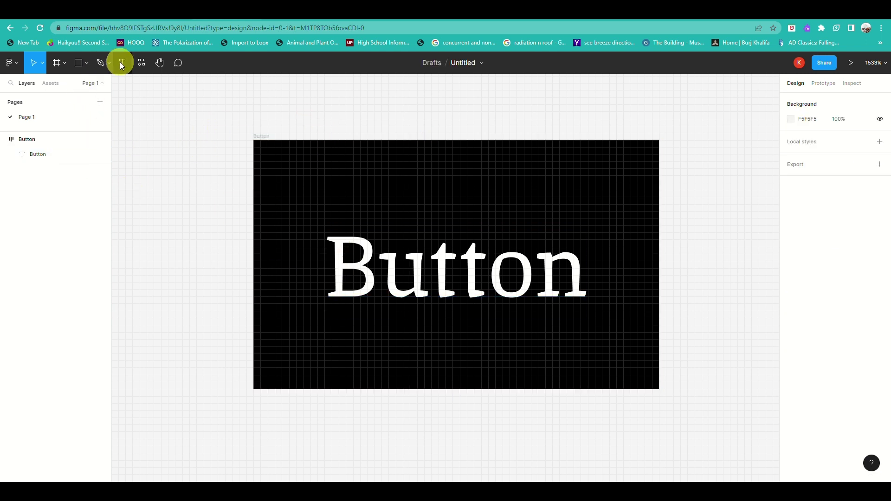
click(50, 83)
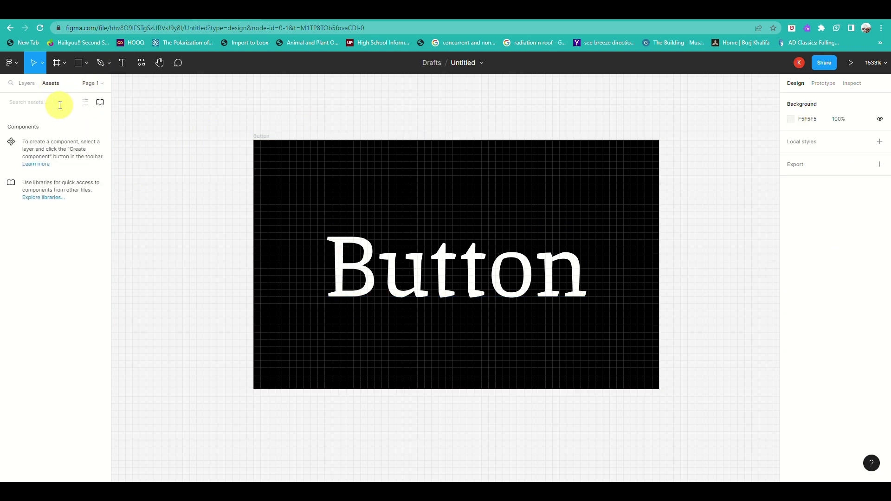
click(60, 105)
text(ico)
key(BackSpace)
key(BackSpace)
Step: Launch the Iconify plugin and search it for mail icons
click(142, 61)
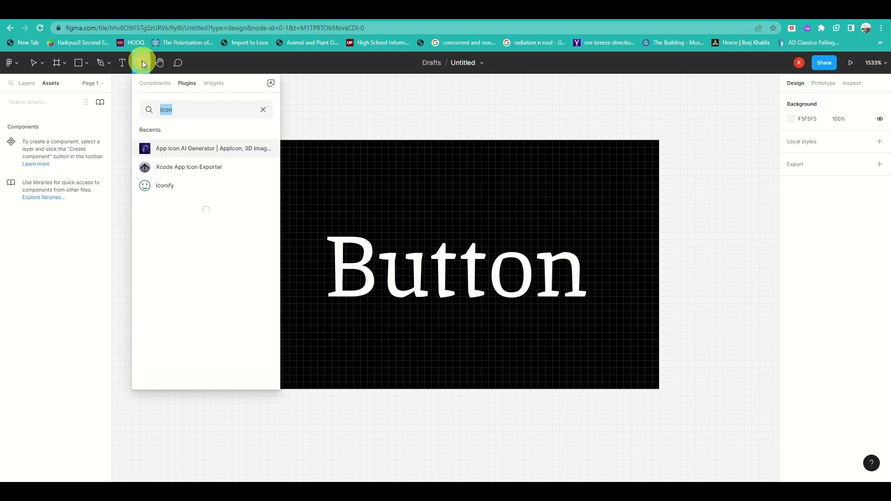
click(182, 186)
click(192, 210)
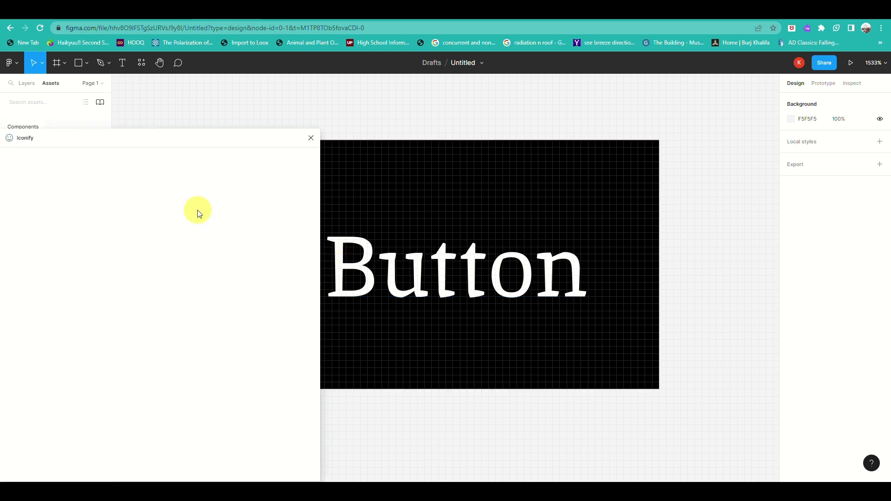
scroll(177, 252, down, 5)
scroll(176, 255, up, 4)
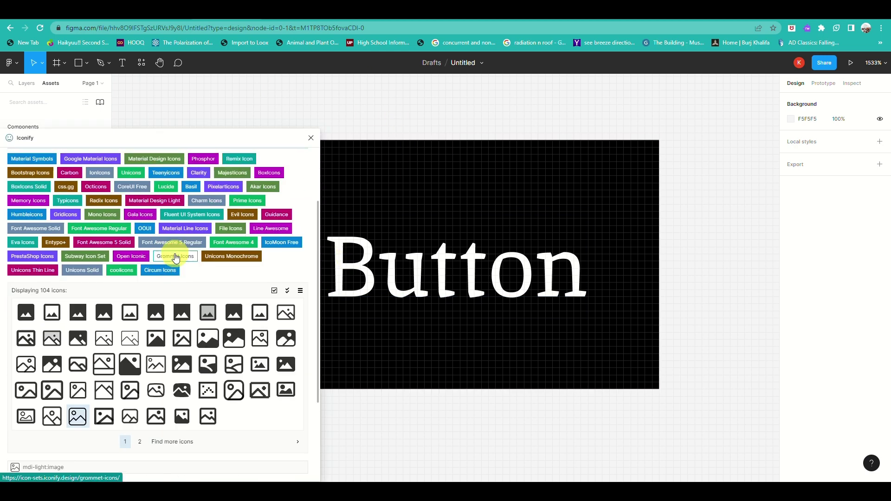
scroll(177, 254, down, 3)
scroll(177, 252, up, 5)
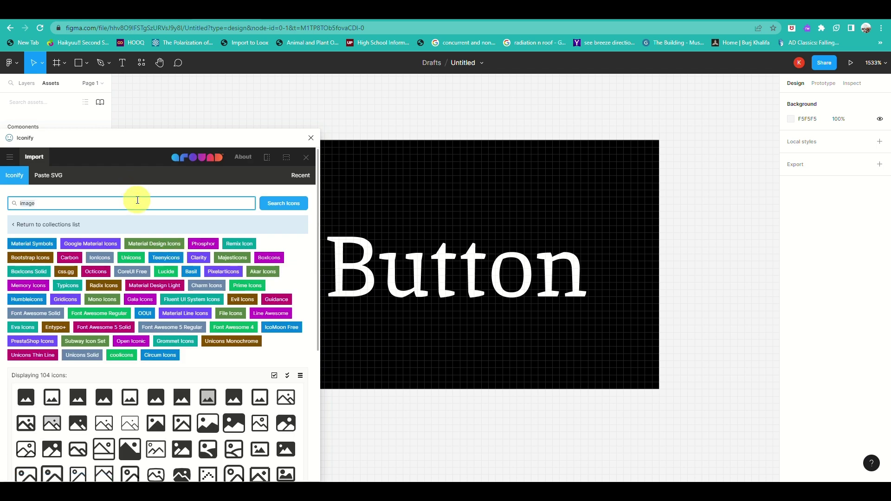
text(l)
scroll(80, 303, down, 5)
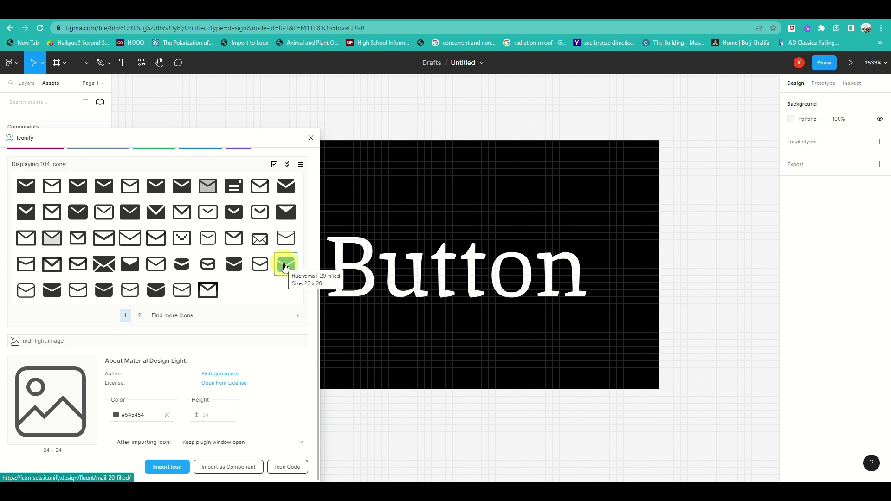
Step: Choose the ant-design:mail-filled icon and set its import colour to #f8f8f8
click(287, 215)
click(117, 420)
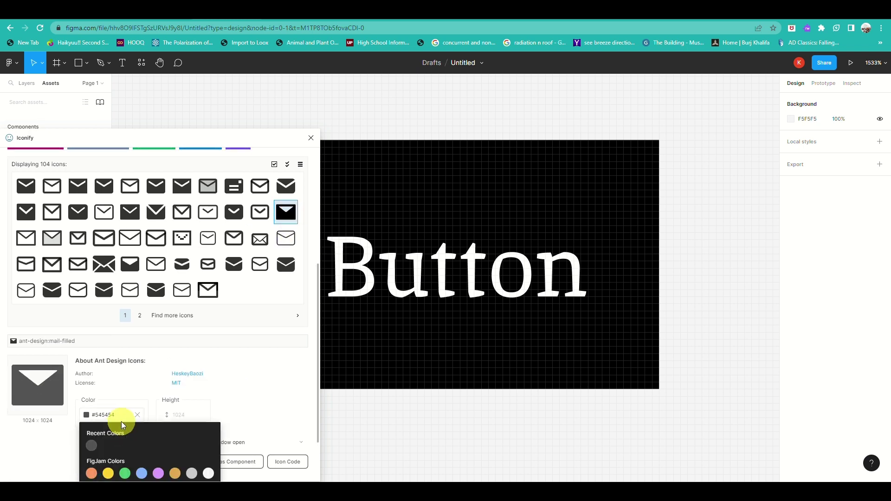
click(209, 474)
click(271, 399)
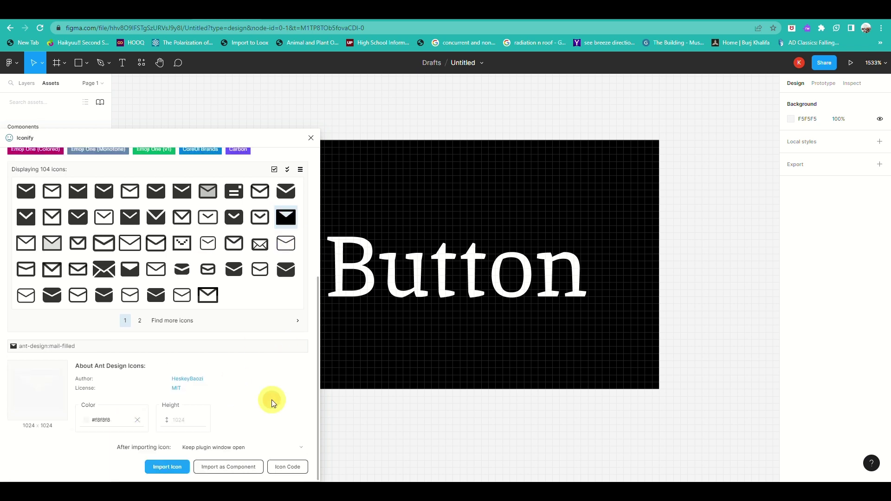
Step: Import the ant-design:mail-filled icon twice as plain icons onto the page
click(169, 468)
click(169, 473)
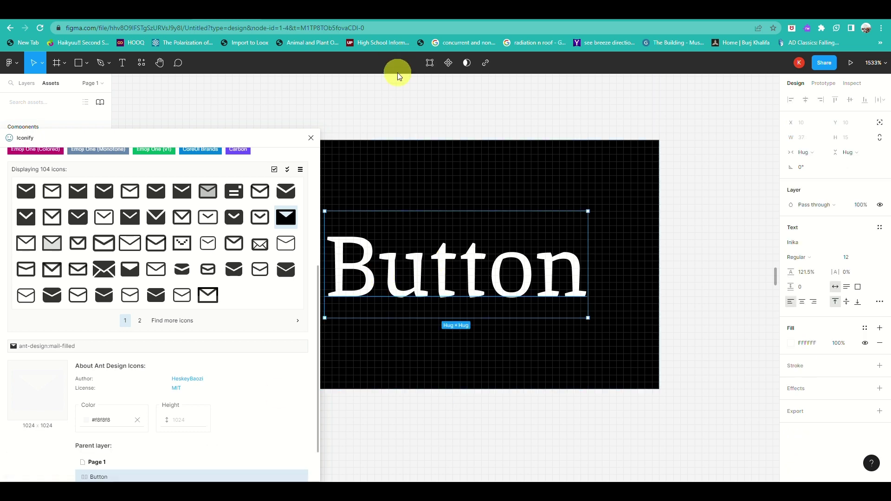
click(378, 115)
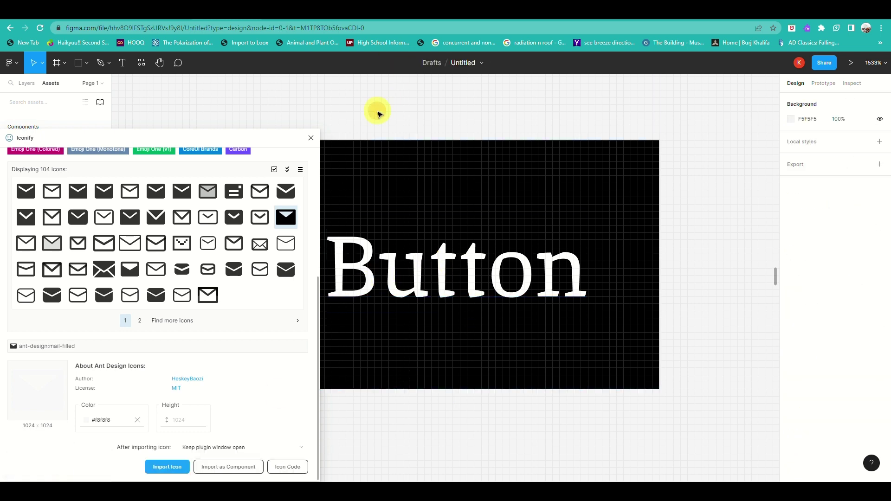
click(177, 471)
click(530, 394)
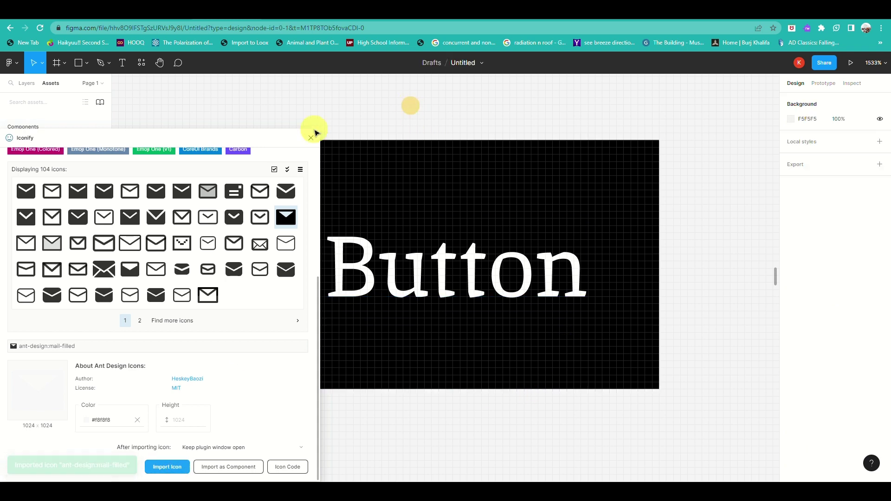
Step: Import the ant-design:mail-filled icon as a component with the Button frame as parent layer, and close the plugin
drag(298, 139, 298, 114)
click(340, 201)
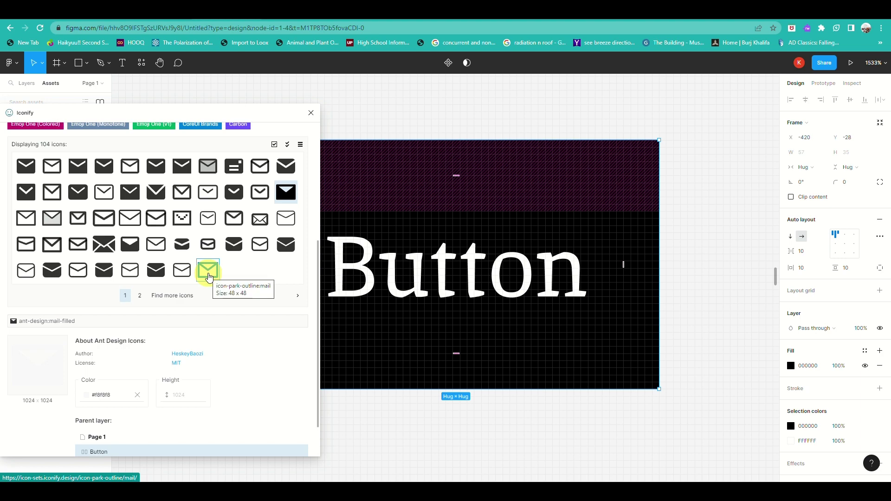
click(119, 398)
scroll(186, 390, down, 1)
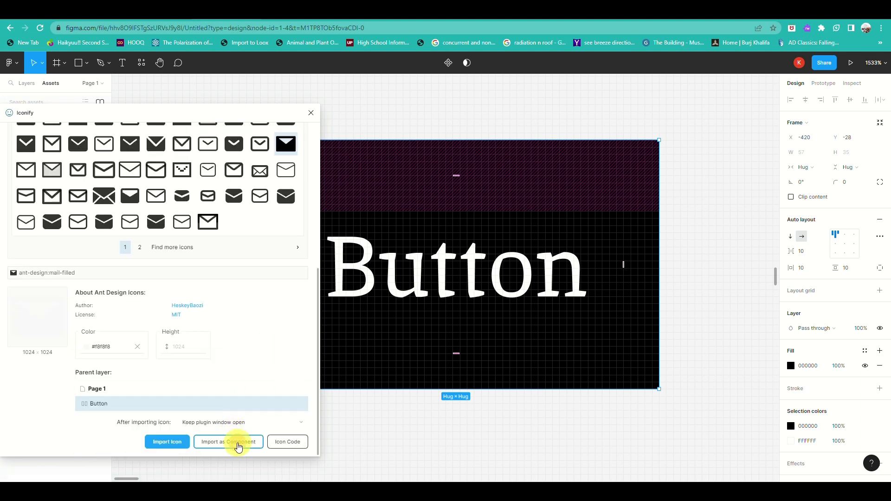
click(238, 447)
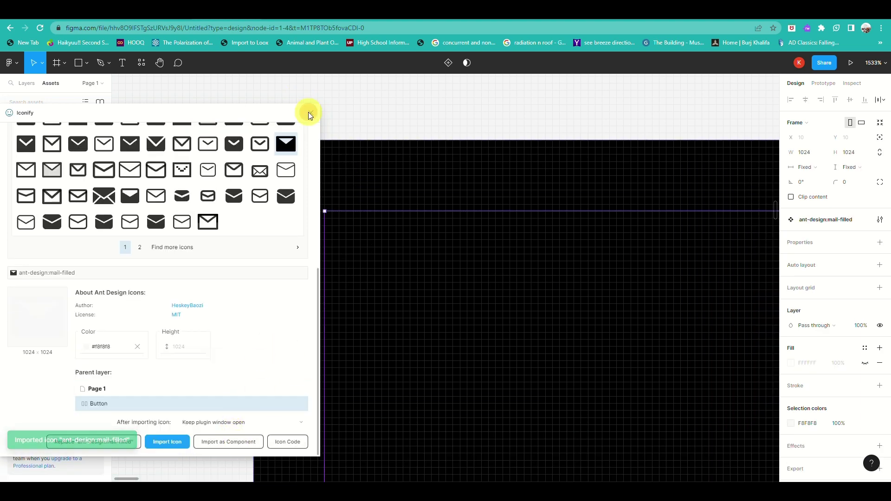
click(309, 114)
Step: Move the mail icon component out of the Button frame onto the empty canvas and scale it down
scroll(448, 240, down, 15)
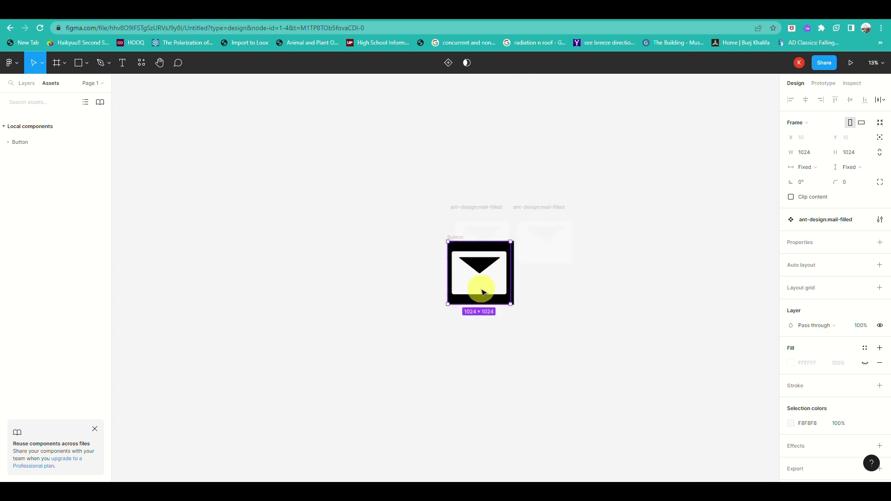
drag(482, 293, 355, 297)
drag(383, 247, 362, 271)
Step: Delete the two extra ant-design:mail-filled icon frames near the Button frame
click(477, 228)
key(Delete)
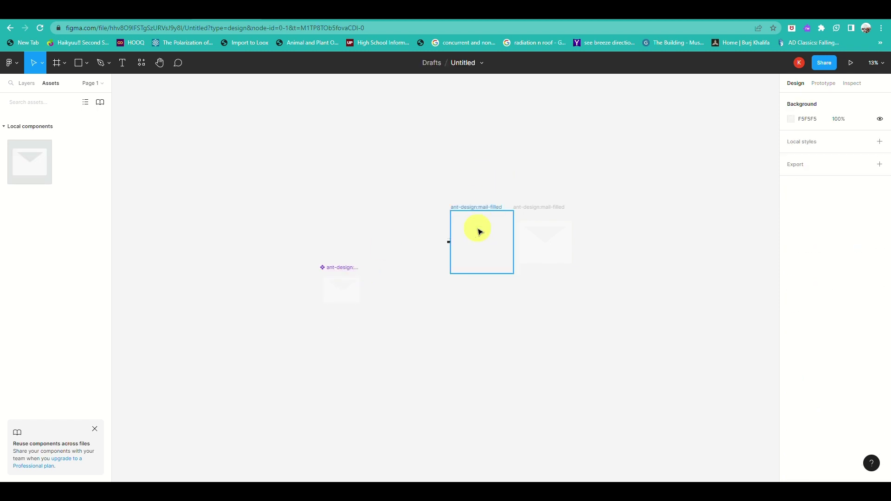
click(527, 232)
key(Delete)
click(533, 217)
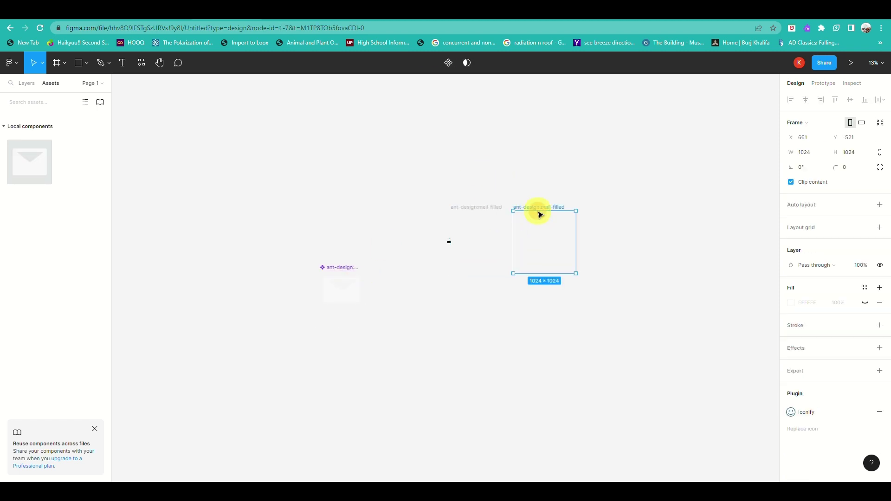
key(Delete)
click(489, 211)
key(Delete)
Step: Shrink the mail icon component to about 44 × 56 and move it over to the Button frame
drag(342, 279, 713, 101)
scroll(410, 273, up, 5)
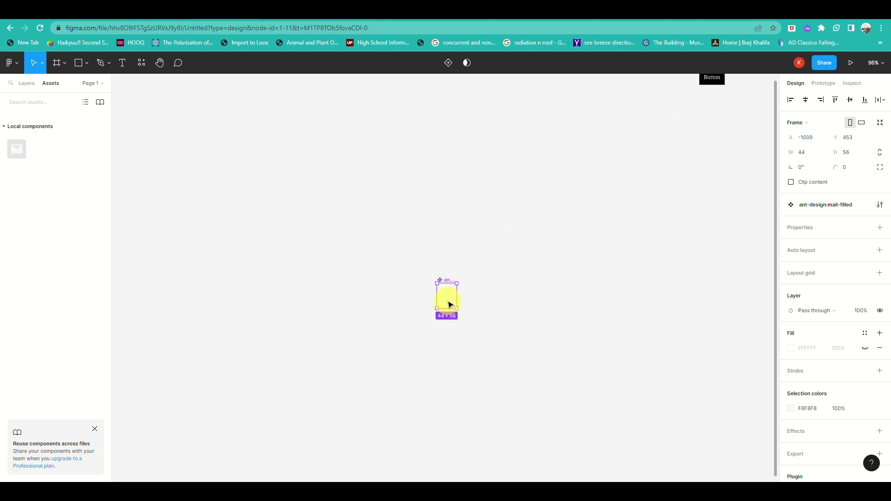
key(ctrl+z)
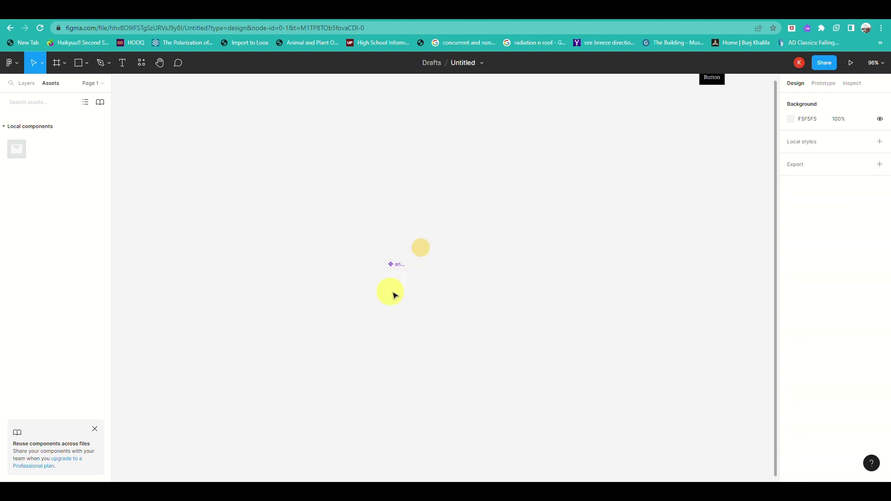
drag(419, 246, 339, 334)
drag(401, 288, 676, 113)
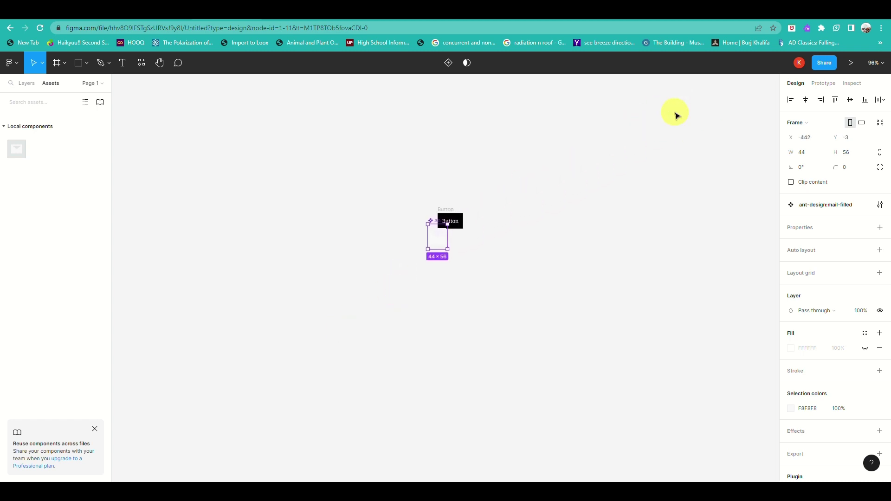
scroll(462, 241, up, 10)
scroll(281, 305, up, 1)
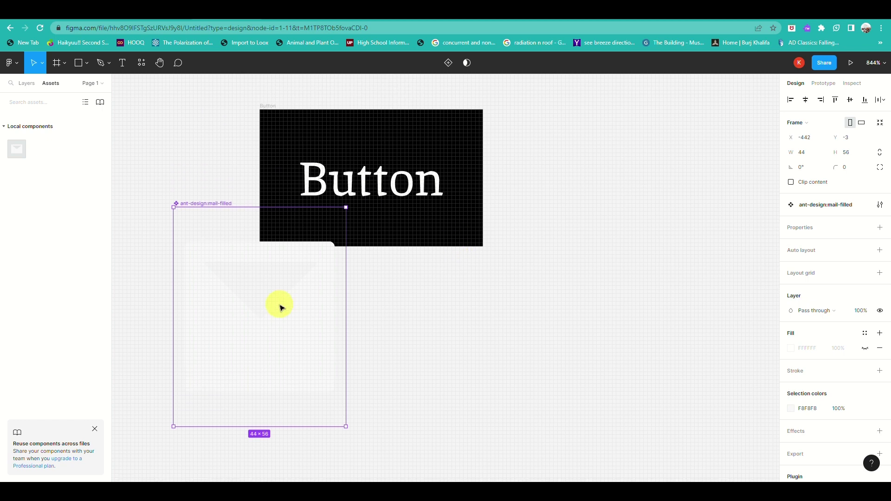
Step: Place the mail icon inside the Button frame before the text, with the envelope shape scaled to about 13 × 10
drag(280, 305, 229, 227)
drag(259, 201, 368, 195)
drag(436, 103, 321, 186)
double_click(311, 161)
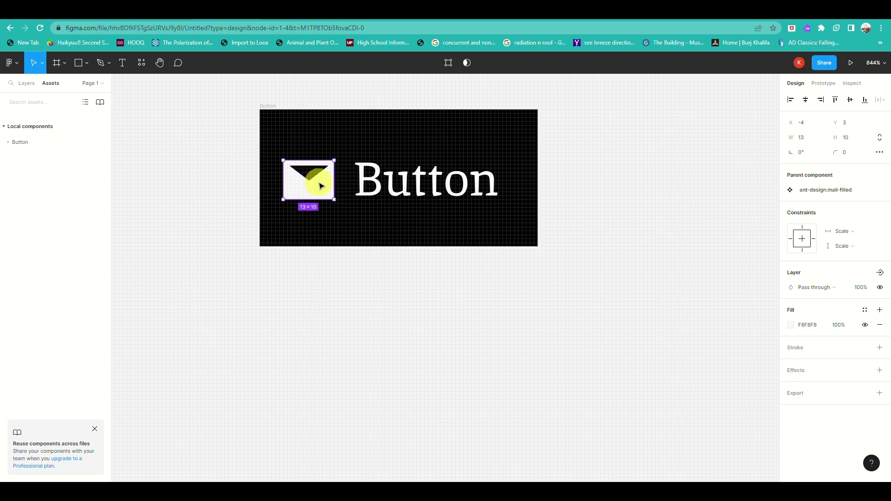
click(380, 254)
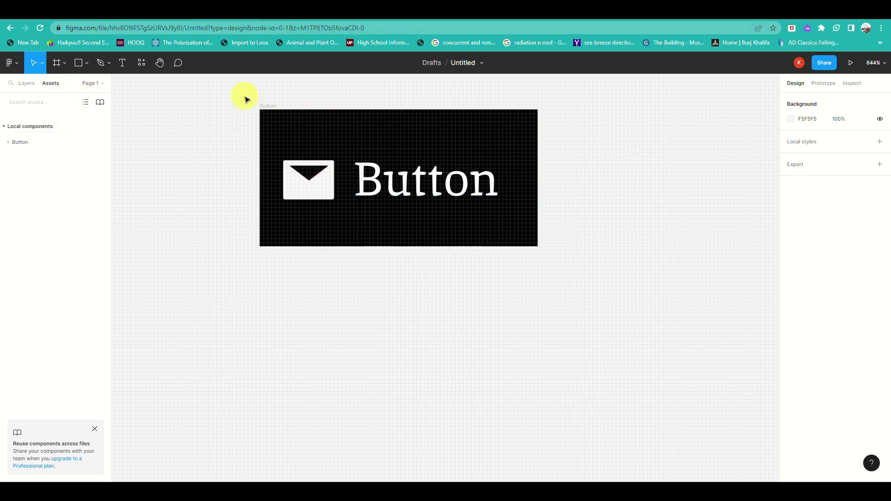
Step: Turn the Button frame into a component and place an instance of it below the main component
drag(243, 94, 585, 300)
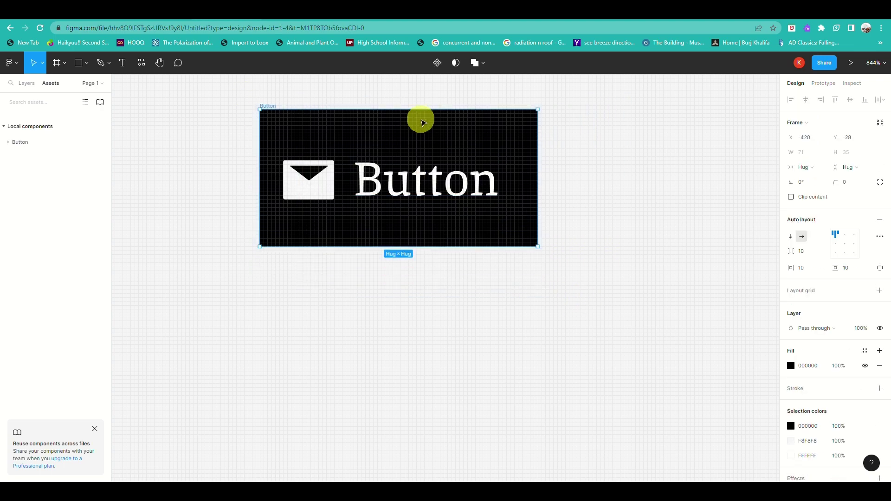
click(438, 62)
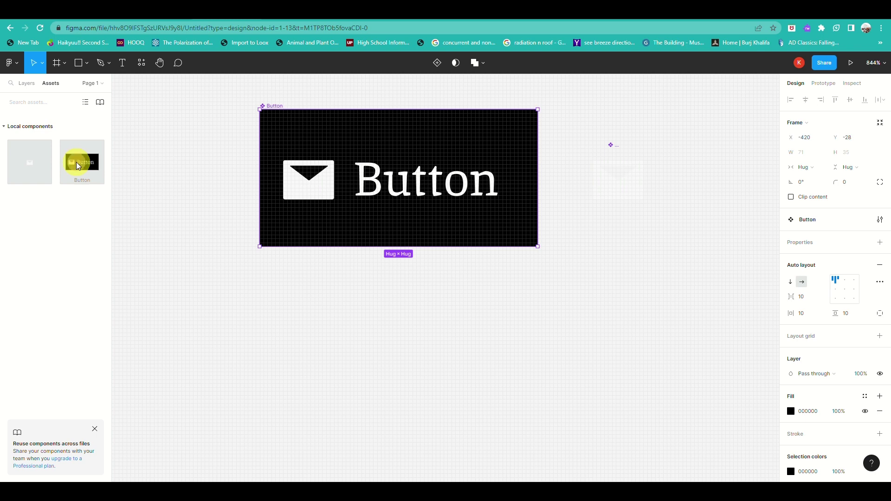
drag(79, 166, 330, 302)
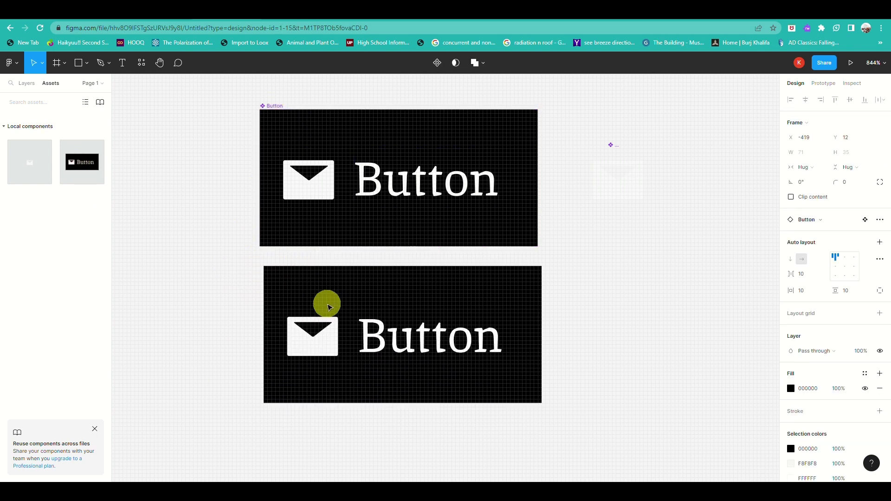
Step: Try to change the solid fill colour of the main Button component
click(422, 225)
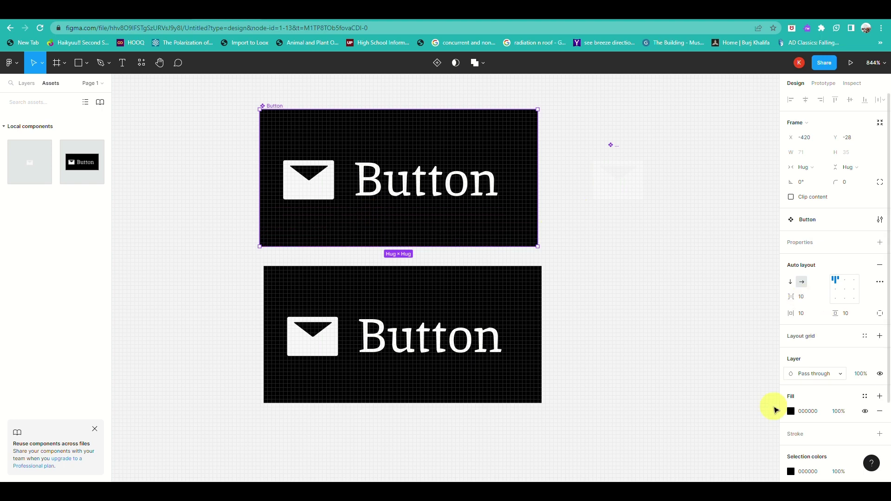
click(790, 411)
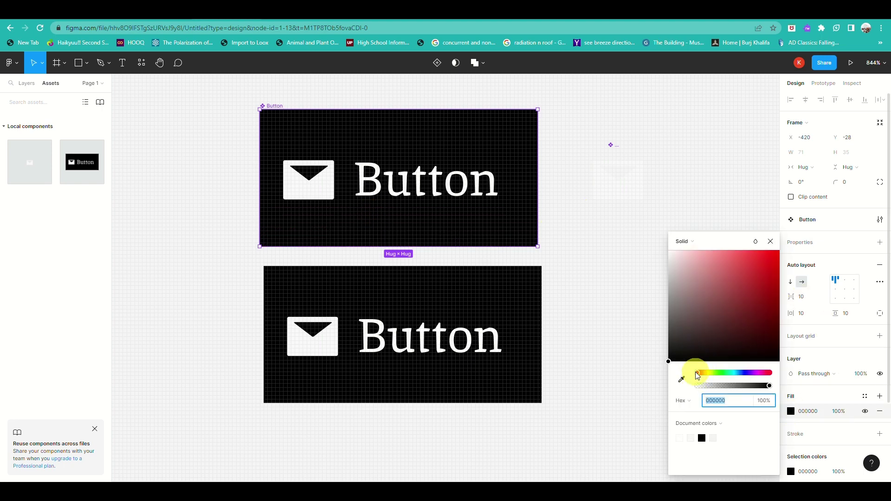
mouse_move(669, 365)
mouse_down()
mouse_move(759, 264)
mouse_move(814, 231)
mouse_move(771, 328)
mouse_move(685, 369)
mouse_up()
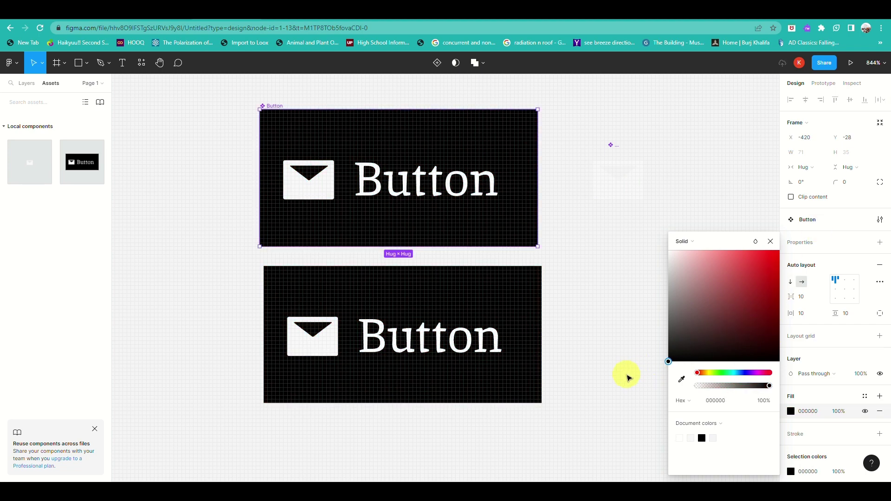
Step: Try a different fill colour on the lower Button instance and undo the colour changes
click(469, 303)
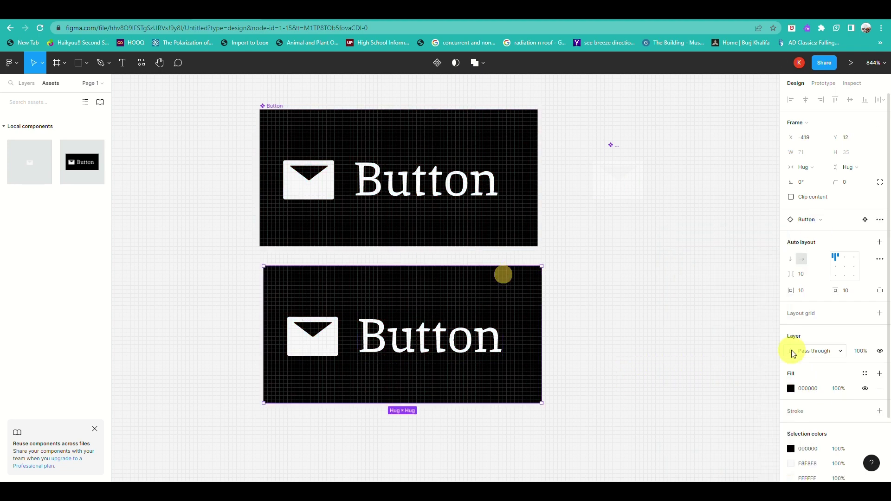
click(795, 392)
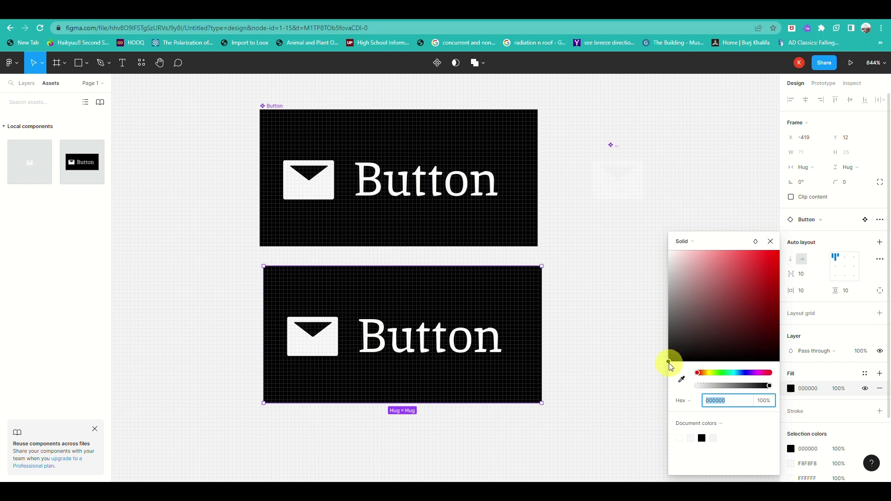
click(730, 292)
drag(725, 280, 723, 304)
key(ctrl+z)
key(ctrl+z)
key(ctrl+z)
key(ctrl+z)
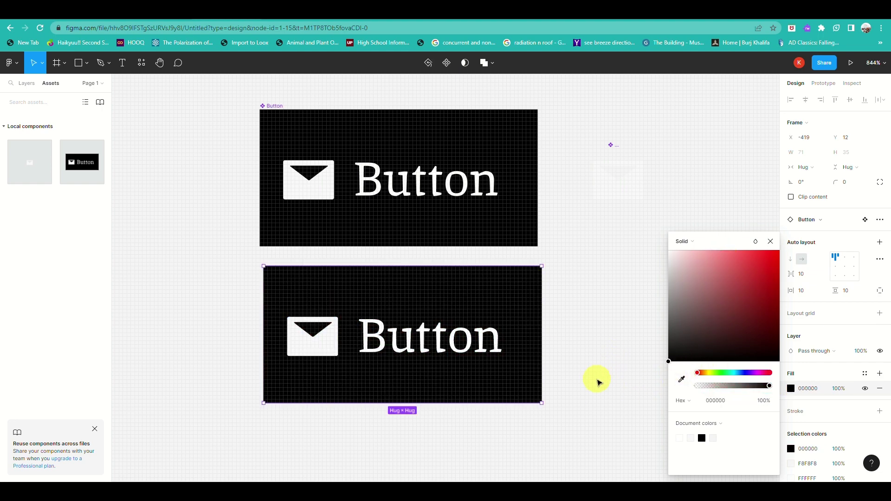
Step: Delete the Button instance below the main component
click(591, 372)
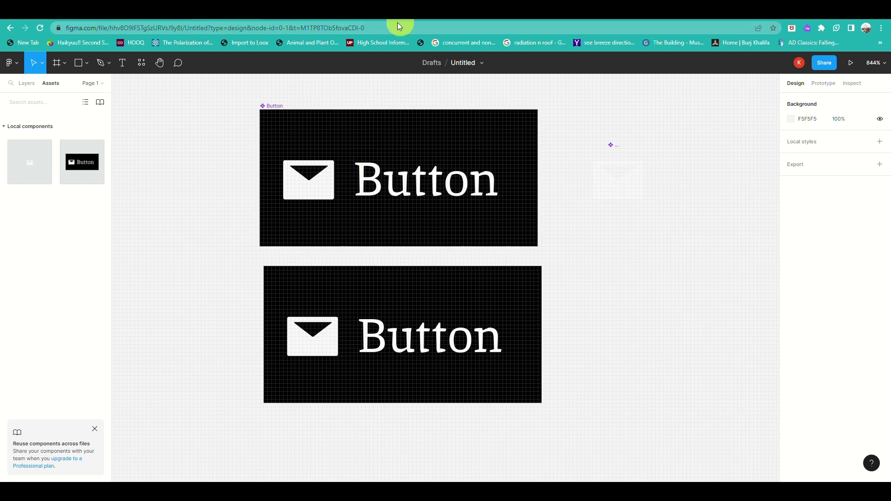
drag(623, 247, 237, 451)
key(Delete)
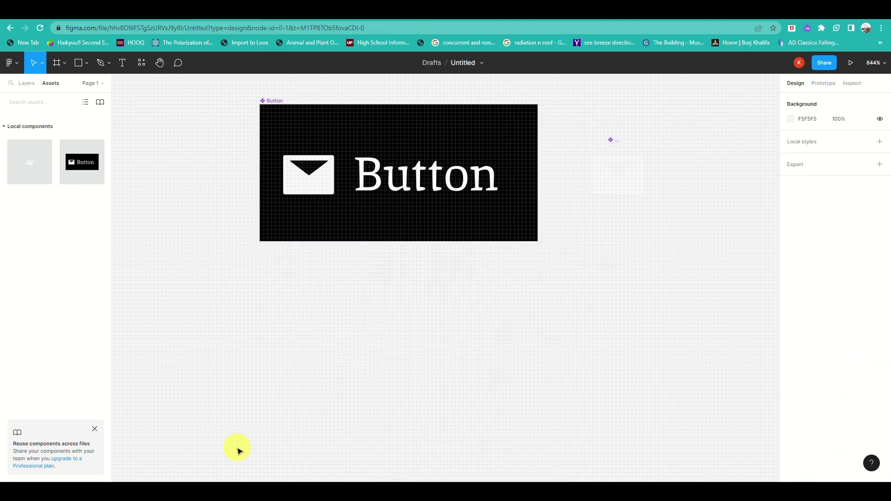
Step: Add a Boolean property named "no icon" with the value True to the main Button component
click(339, 212)
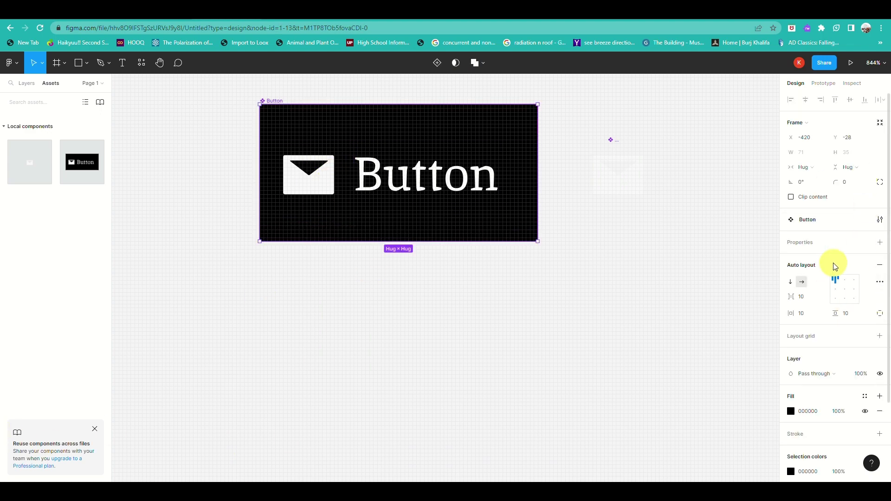
click(880, 242)
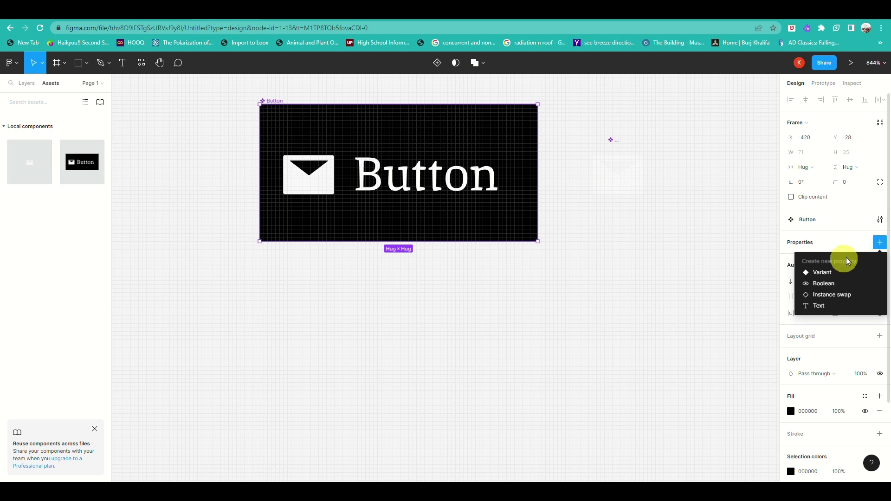
click(867, 284)
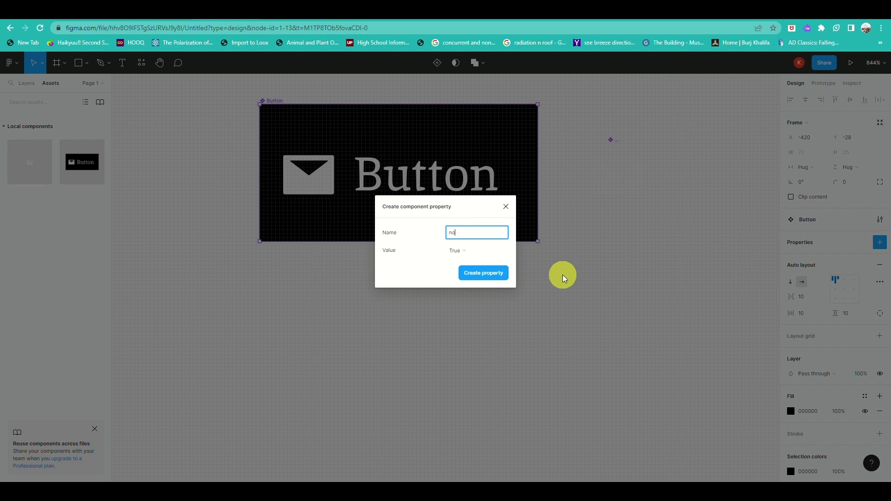
text(no icon)
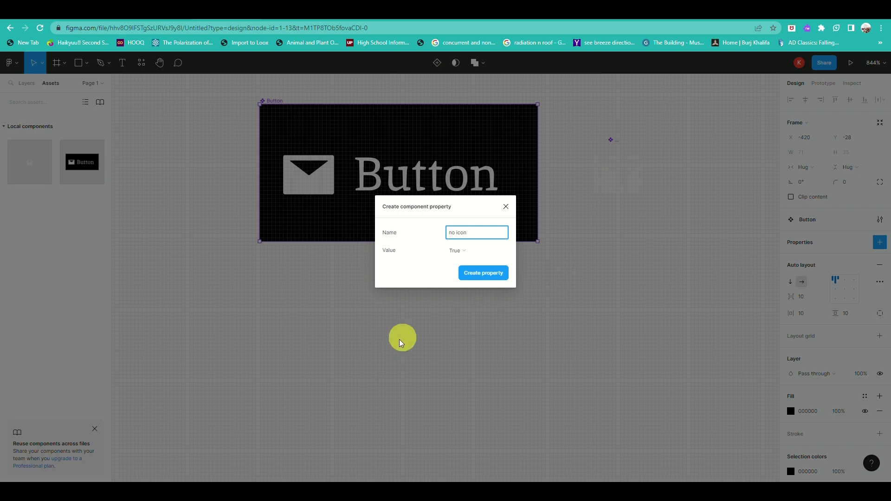
click(483, 274)
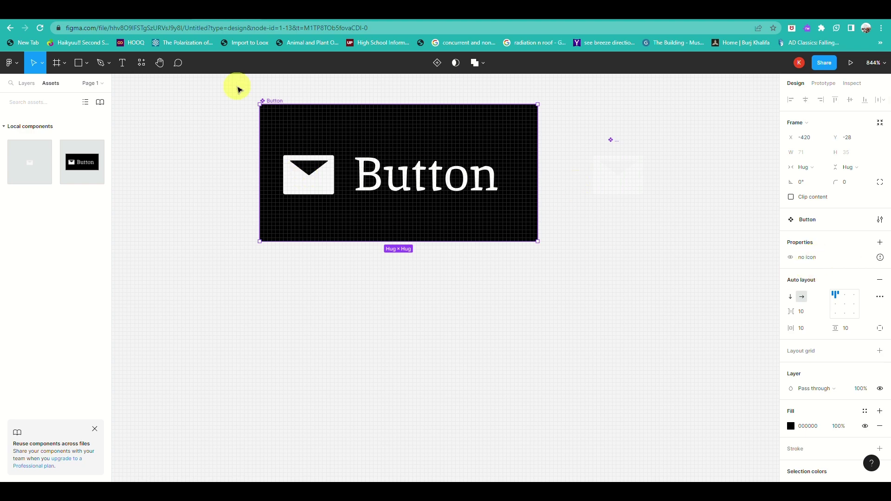
Step: Link the visibility of the text layer in the main Button component to the "no icon" property
click(304, 187)
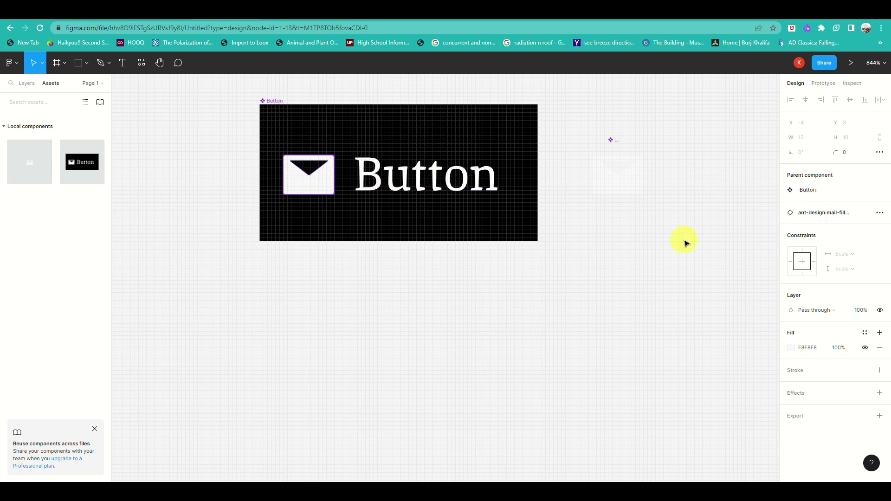
key(Tab)
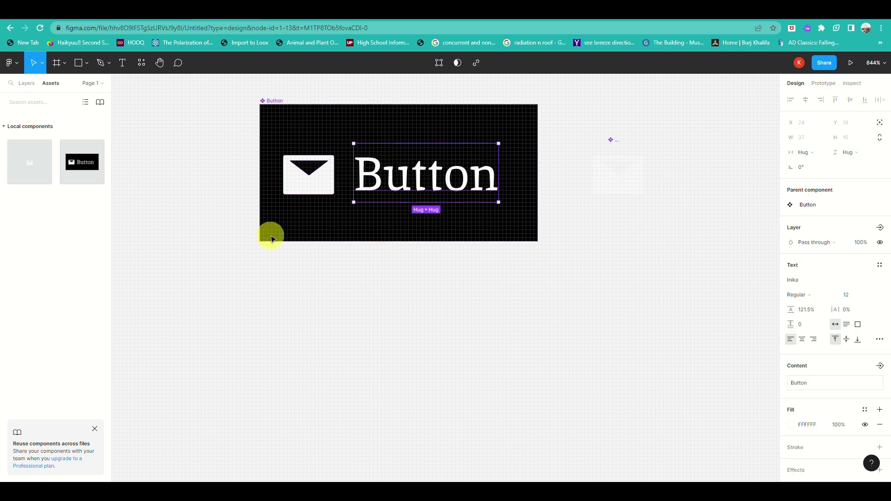
click(309, 178)
click(412, 176)
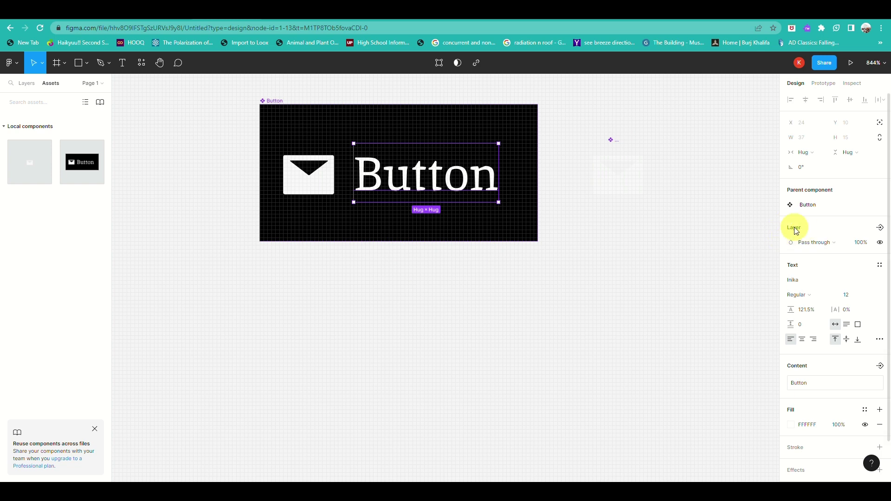
click(880, 228)
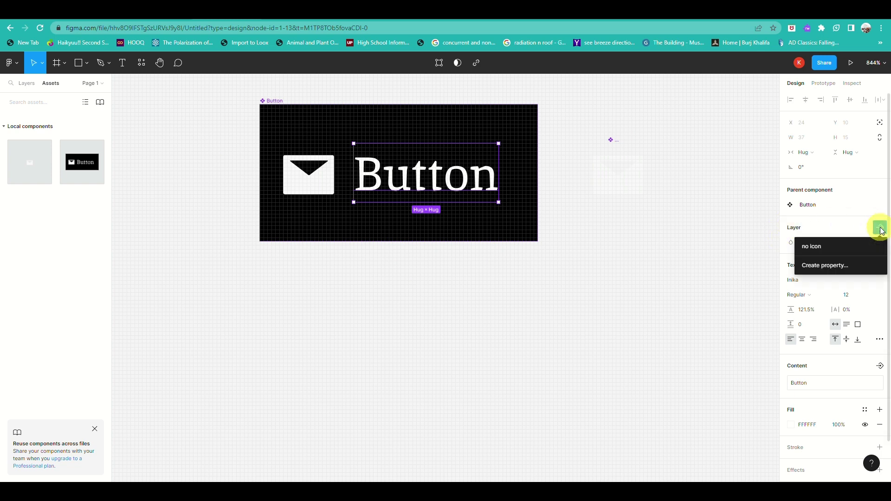
click(836, 247)
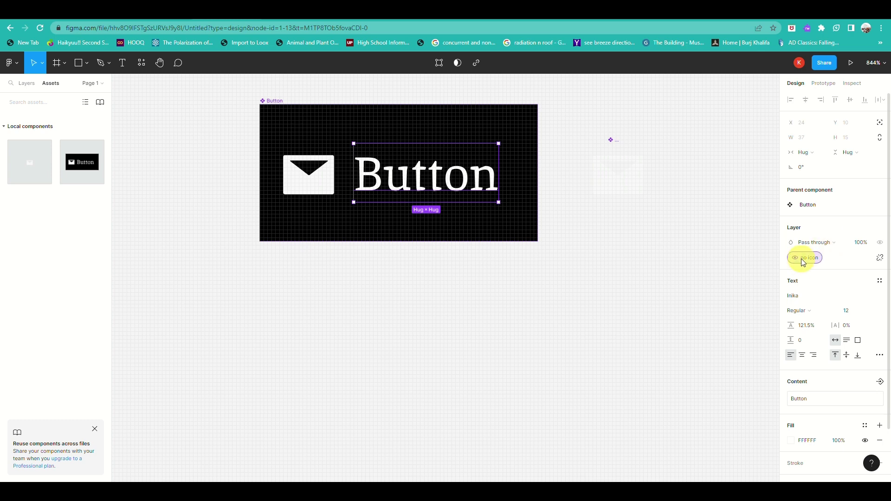
click(694, 247)
Step: Rename the main Button component's Boolean property as "icon"
click(515, 231)
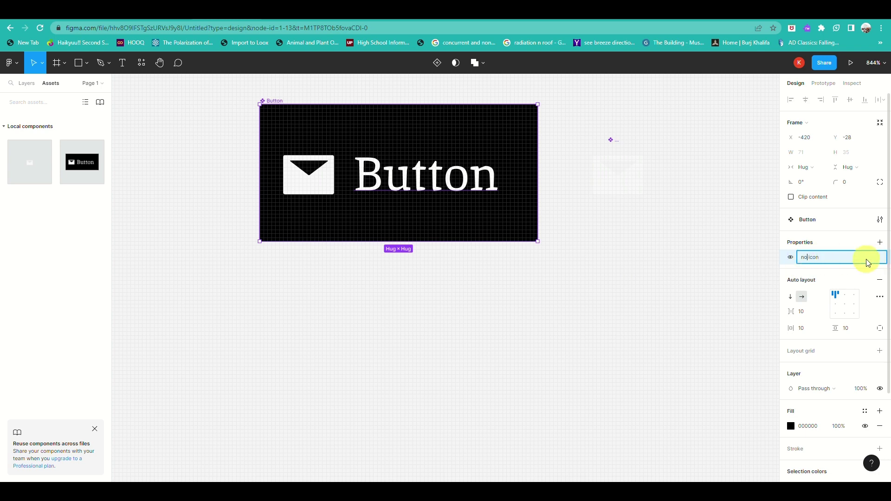
key(Return)
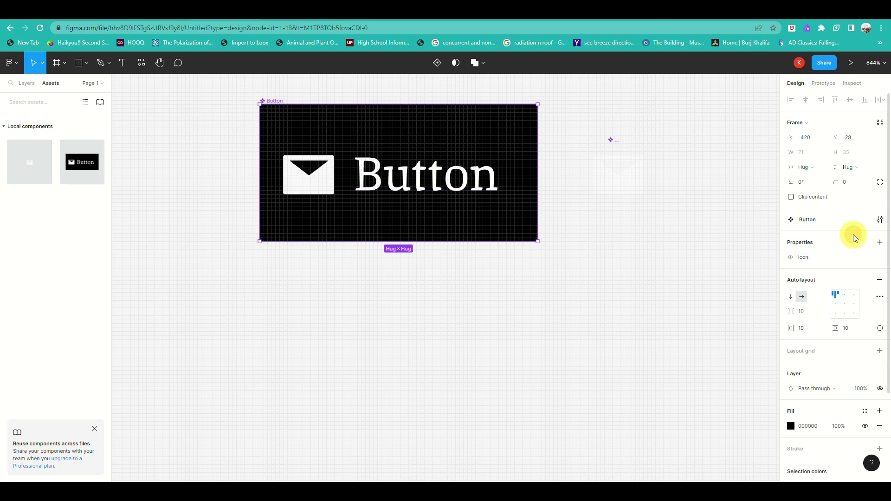
scroll(816, 241, down, 3)
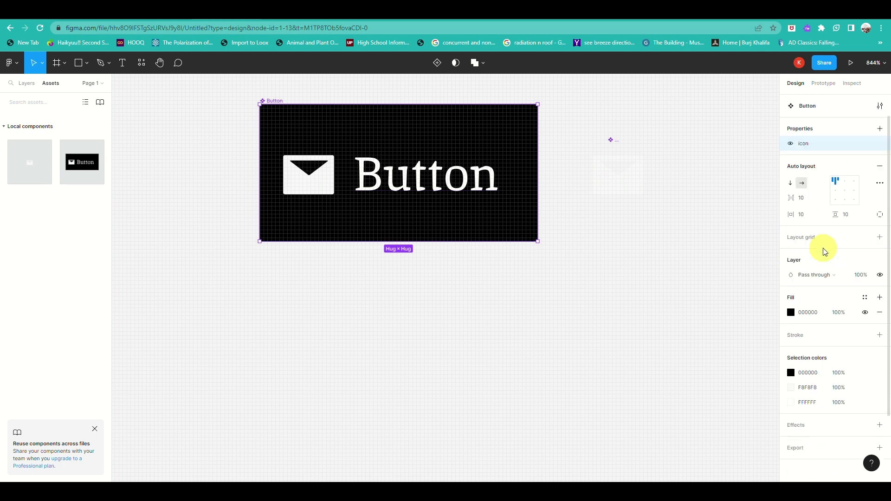
scroll(824, 251, up, 3)
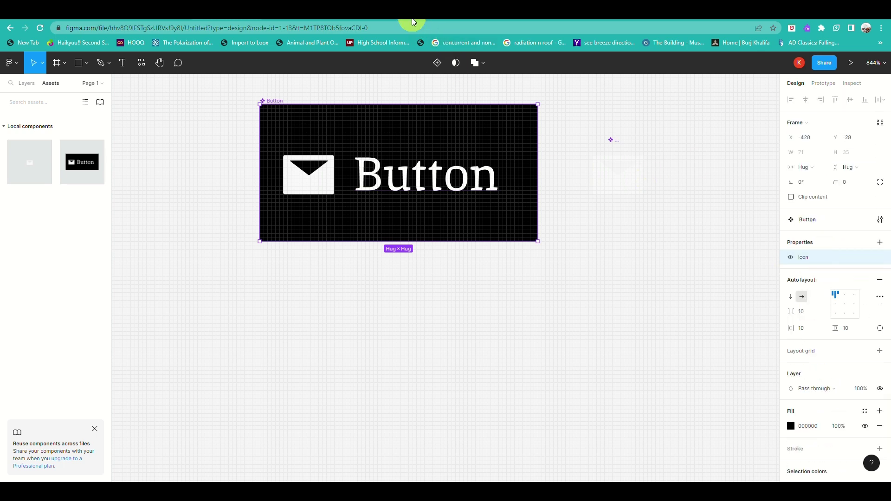
Step: Place an instance of the Button component on the canvas below the main component
click(420, 176)
click(431, 293)
drag(82, 168, 332, 308)
drag(386, 246, 492, 283)
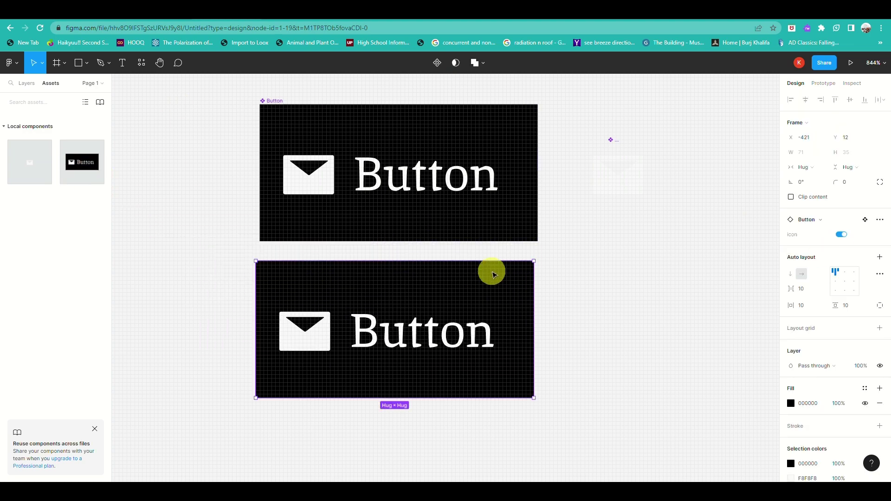
Step: Test the icon property on the new Button instance by switching it off and on again
click(841, 235)
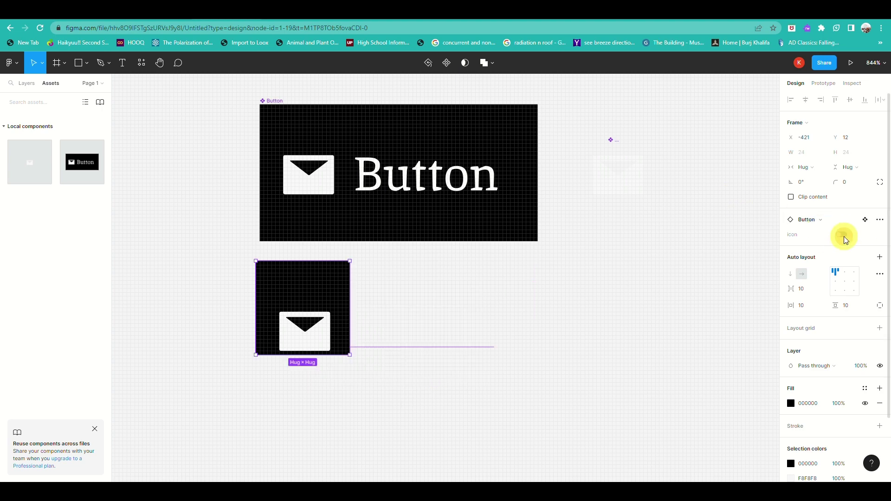
click(843, 236)
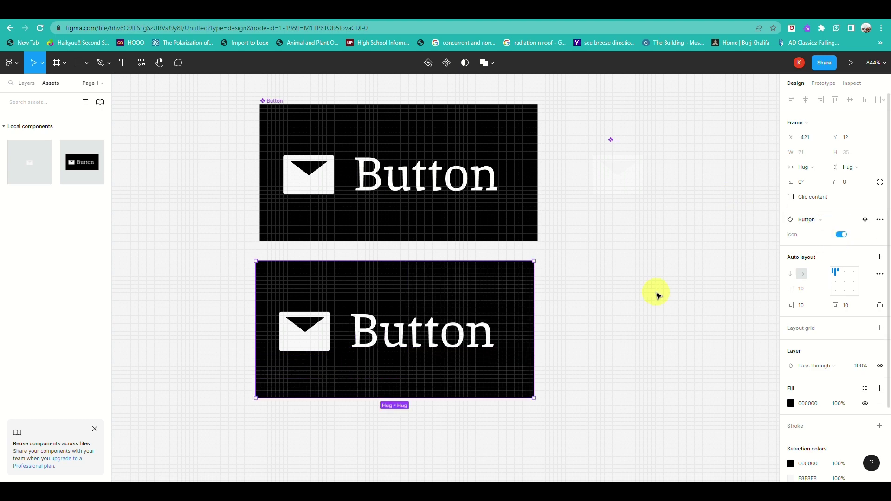
click(843, 235)
click(843, 235)
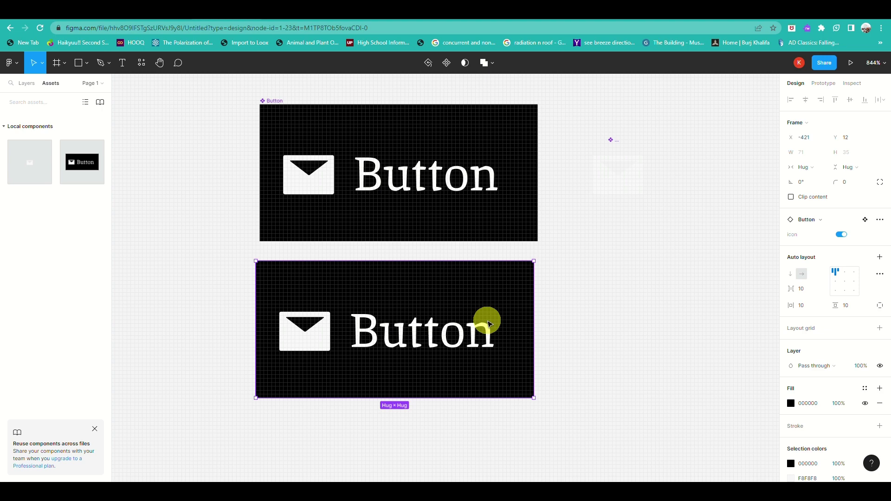
Step: Wrap the Button instance in an auto layout frame and test its icon property by switching it off and on
key(shift+a)
click(475, 305)
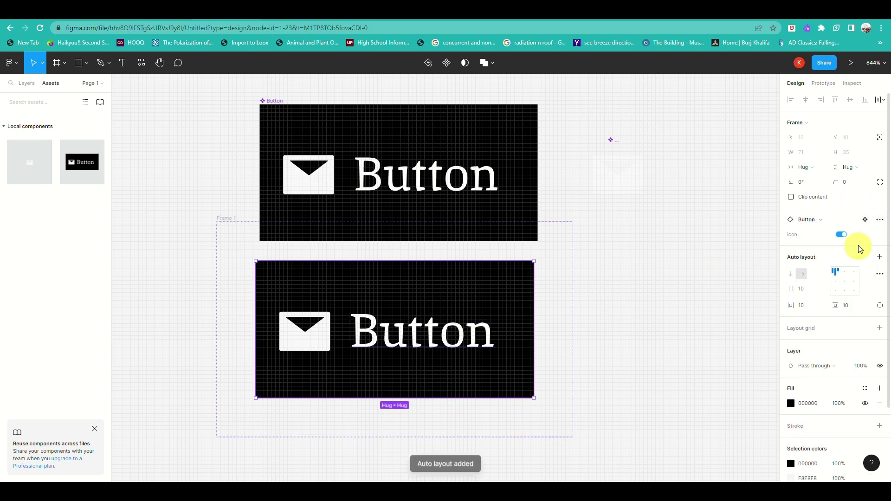
click(842, 235)
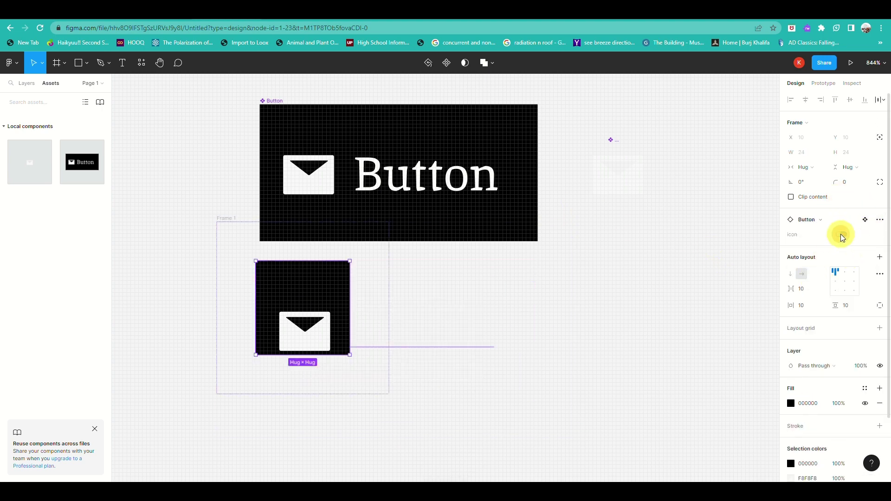
click(842, 235)
Step: Check the icon and text layers inside the framed Button instance and switch its icon property off
double_click(453, 354)
click(310, 338)
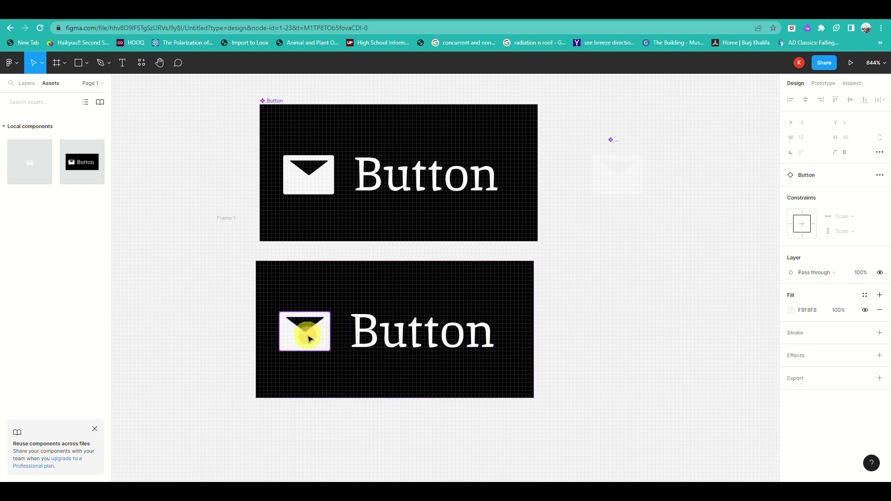
click(478, 337)
click(514, 361)
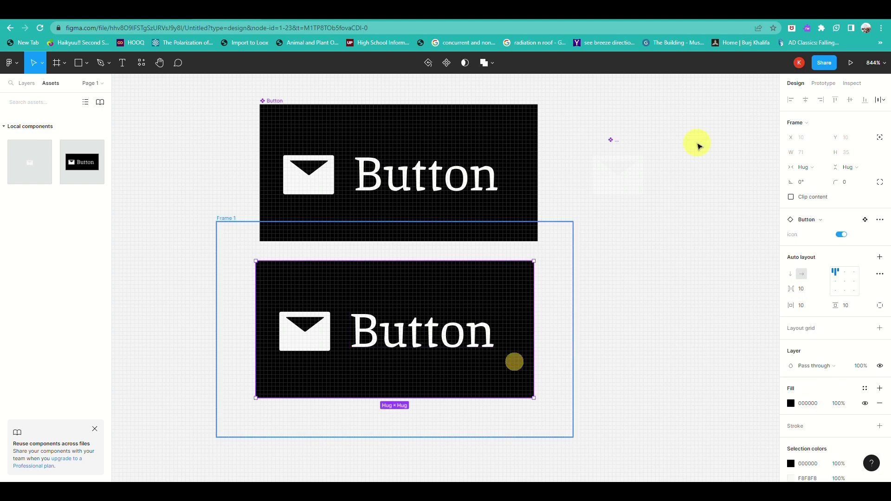
click(839, 235)
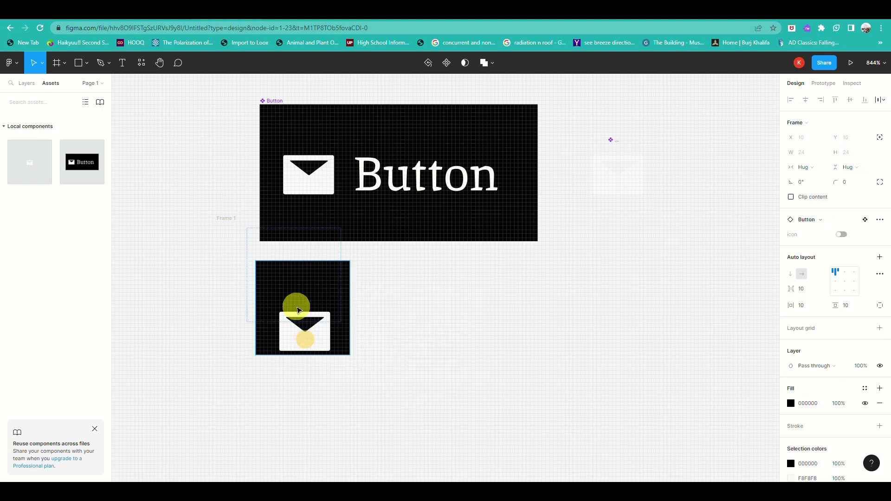
double_click(319, 341)
key(Escape)
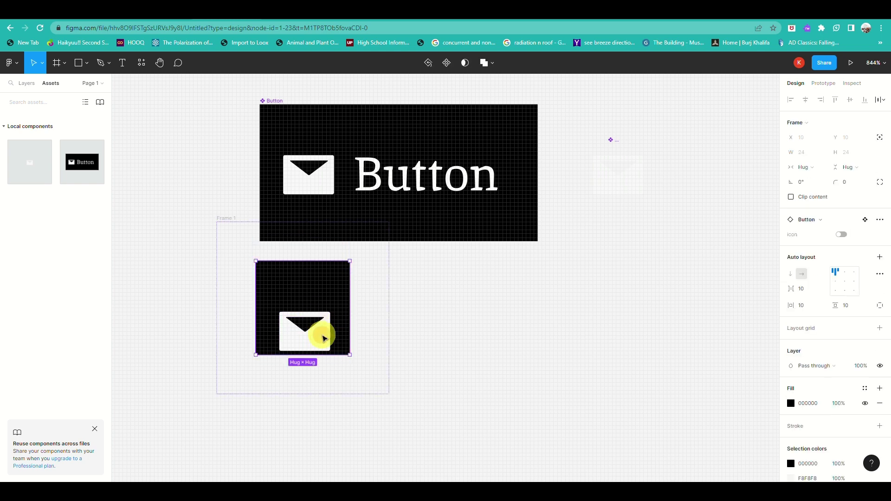
double_click(324, 339)
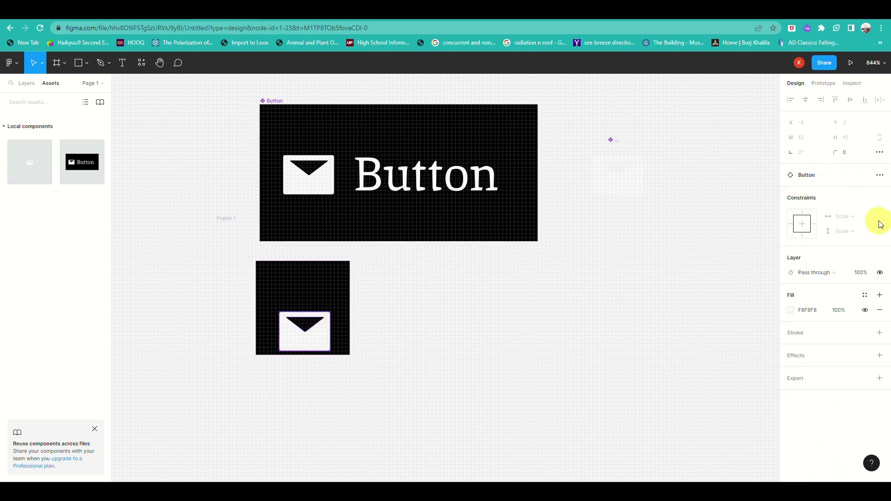
right_click(327, 323)
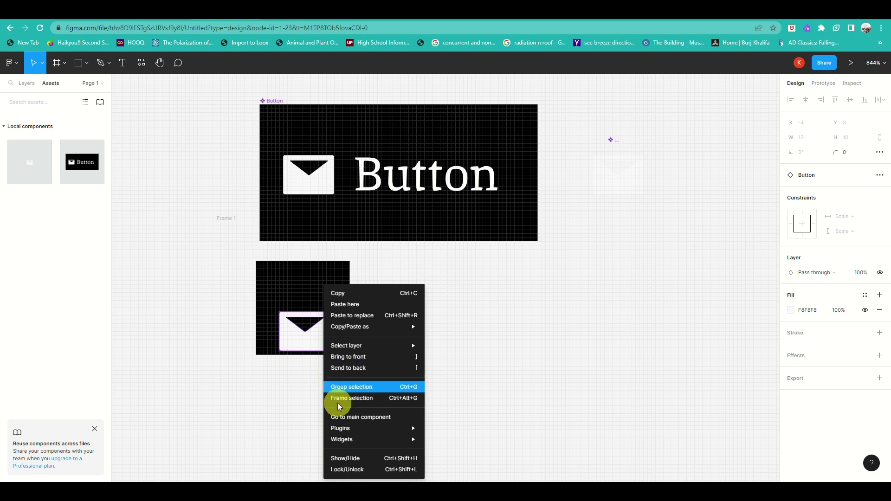
click(480, 272)
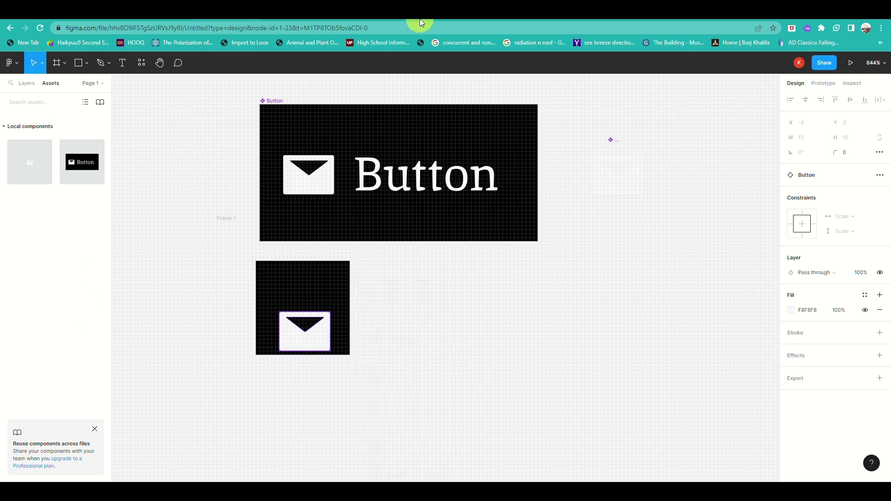
Step: Add a Text property named "Text" with the value "button" to the main Button component
scroll(408, 207, up, 2)
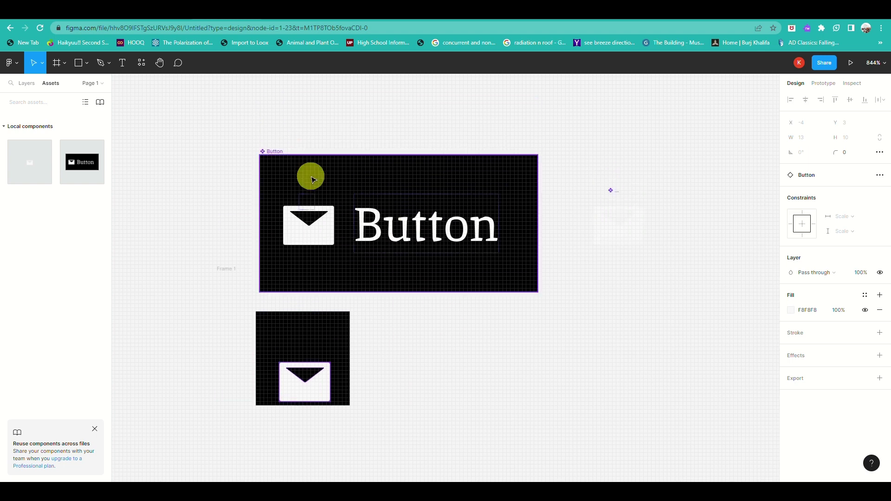
click(464, 265)
click(879, 242)
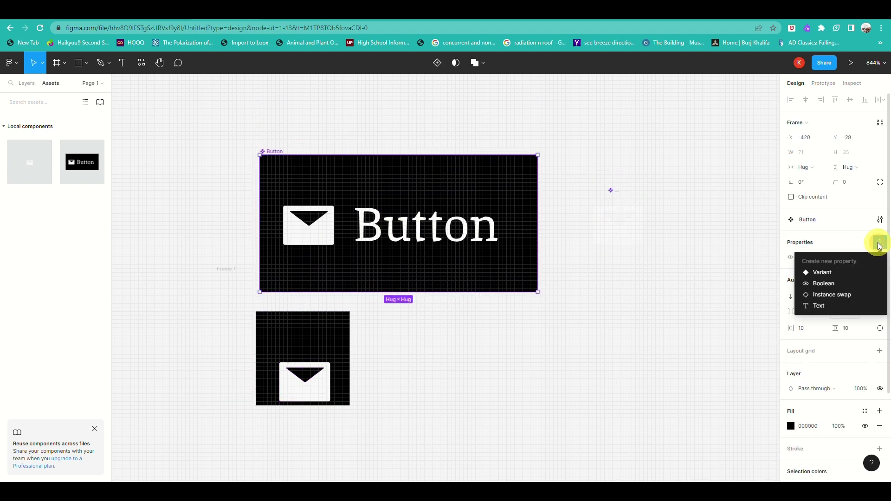
click(824, 307)
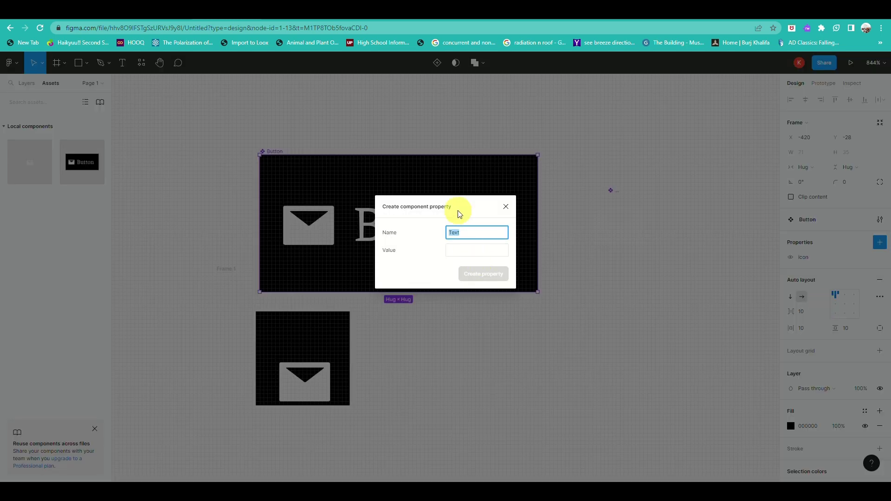
click(492, 251)
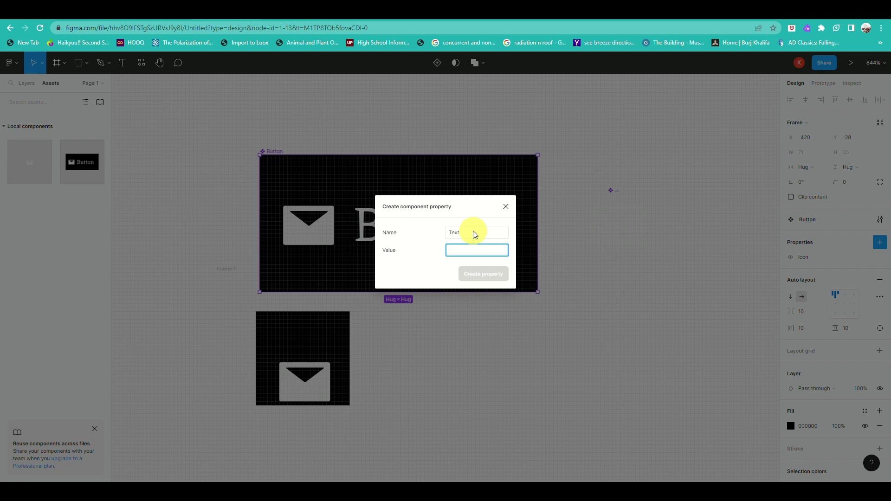
text(button)
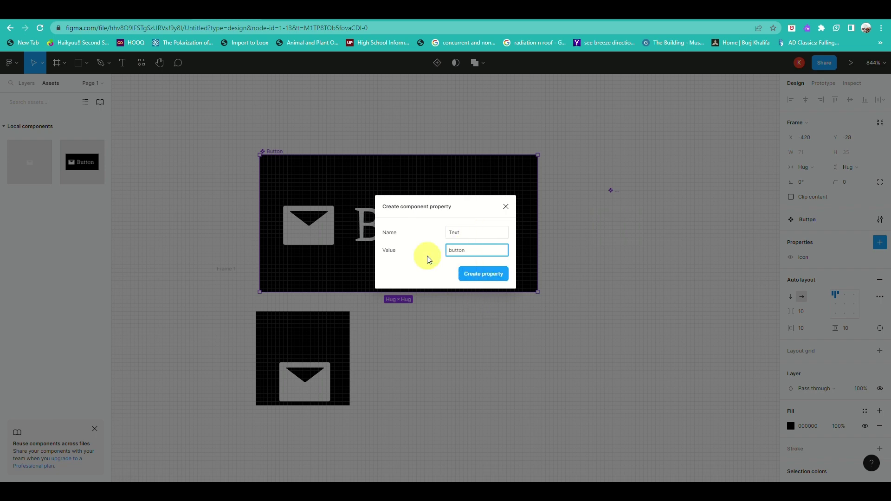
click(483, 274)
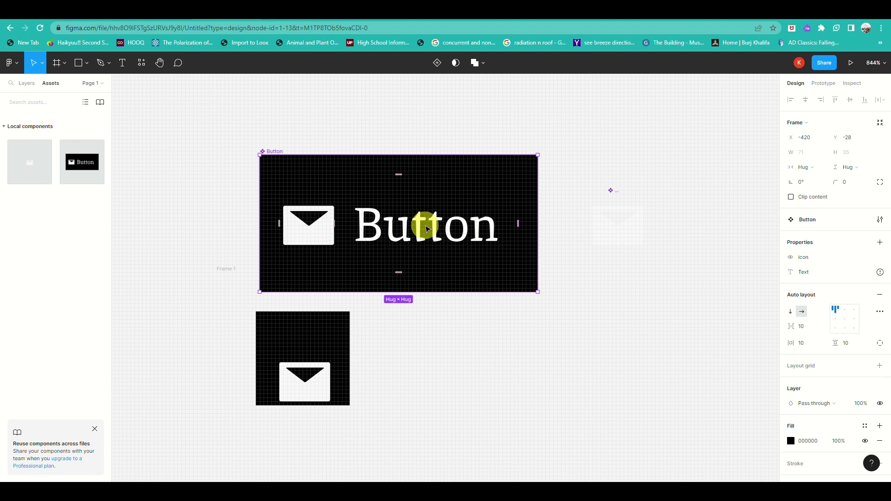
Step: Link the content of the main Button component's label layer to the Text property
click(439, 232)
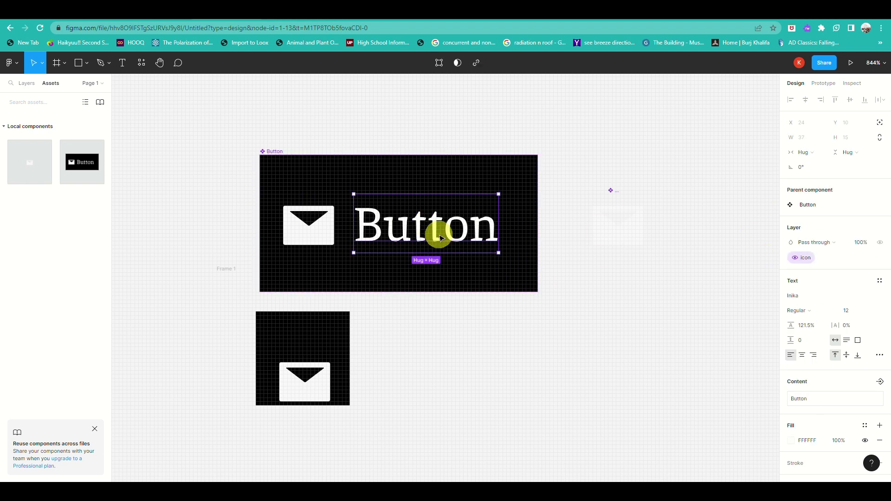
click(521, 266)
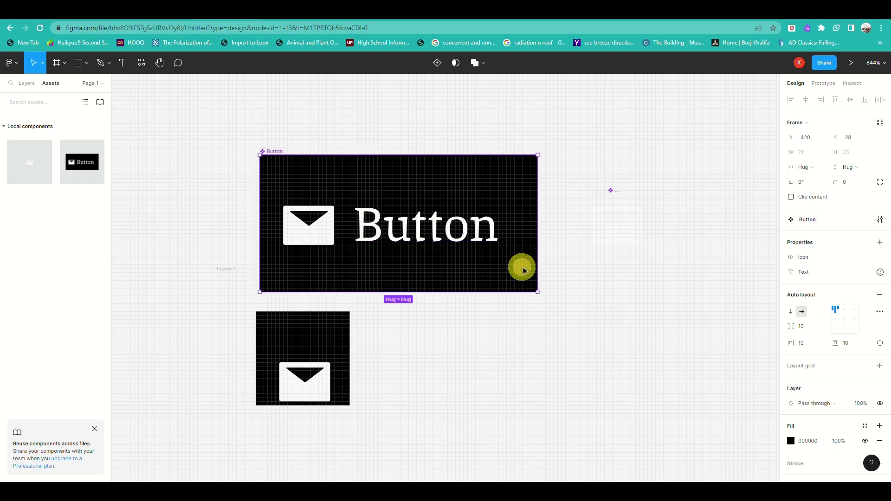
click(523, 269)
key(Escape)
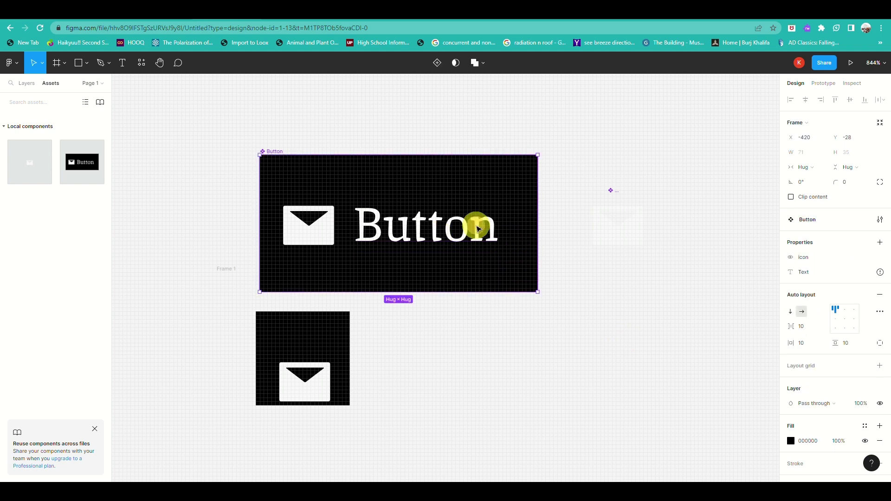
click(477, 228)
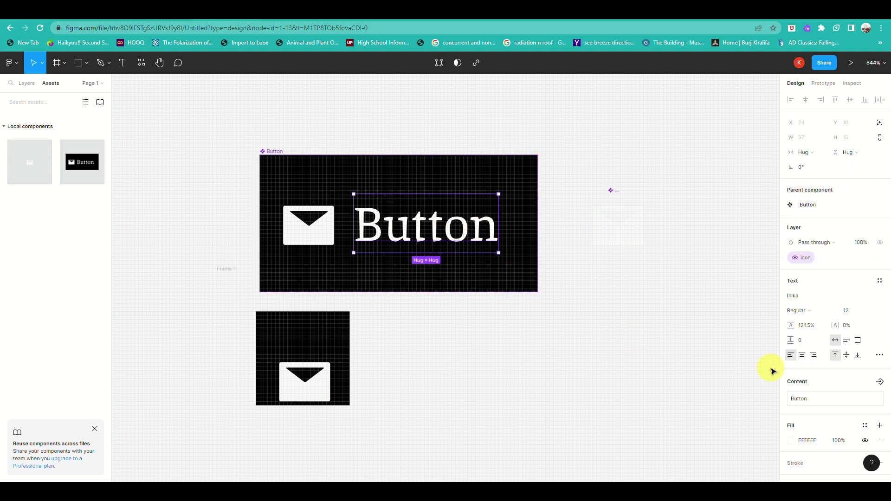
click(882, 386)
click(809, 397)
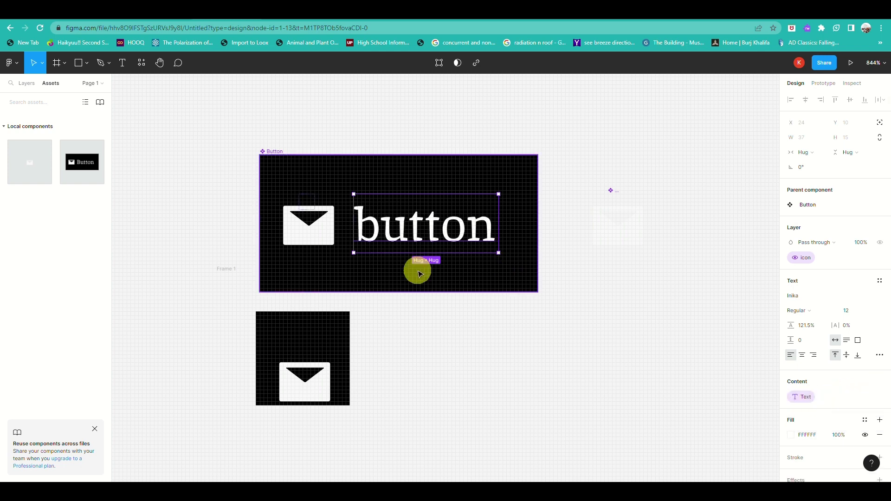
Step: Place another instance of the Button component inside Frame 1, below the first instance
click(235, 91)
drag(77, 164, 387, 363)
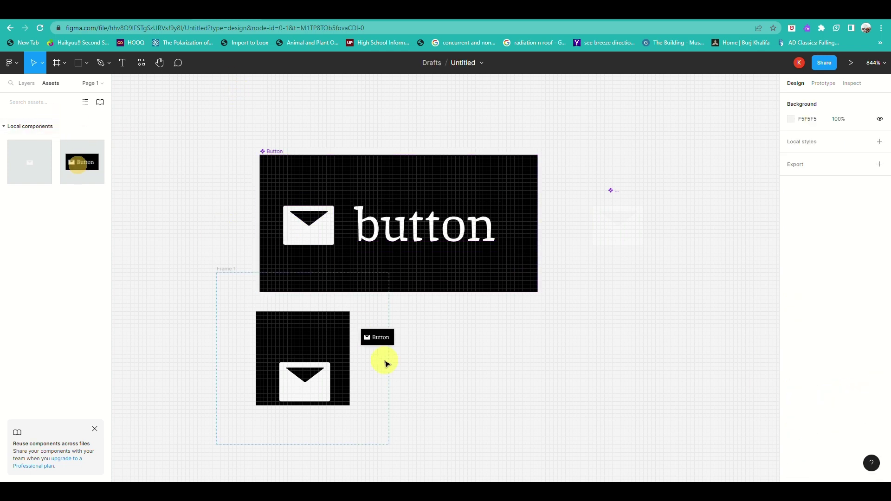
scroll(384, 395, down, 5)
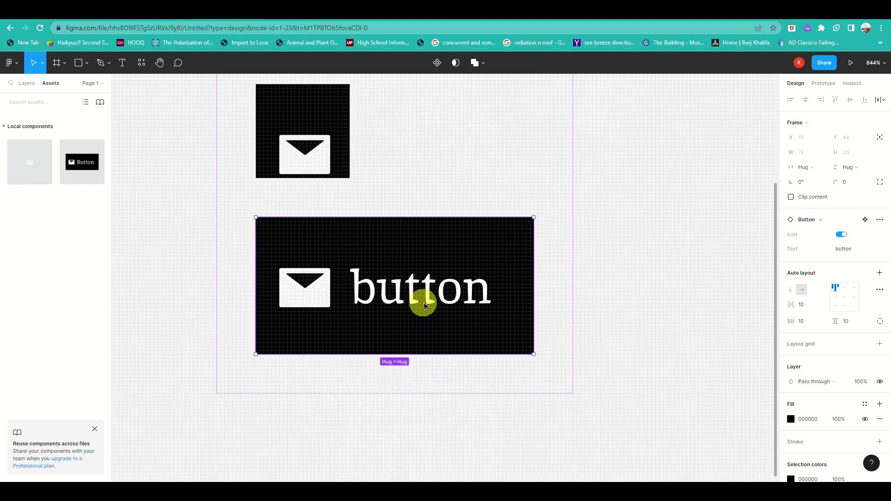
Step: Set the new Button instance's Text property to "send", and replace it with "send it now"
click(844, 250)
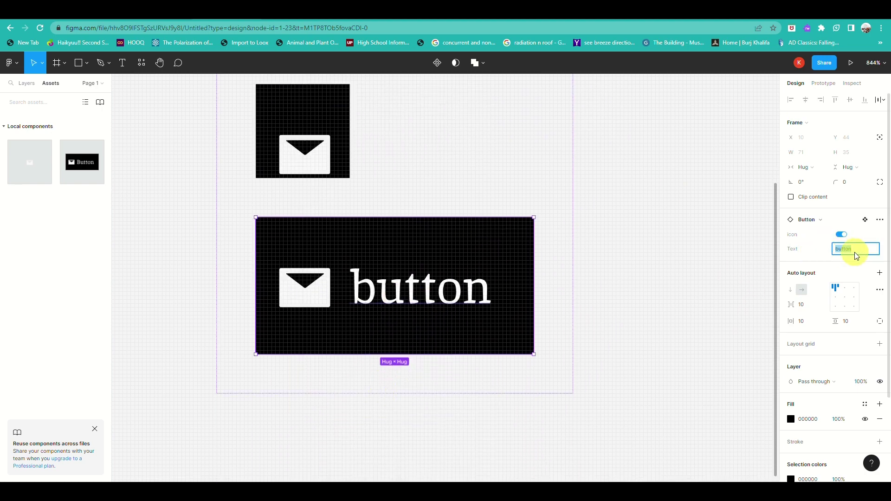
key(Return)
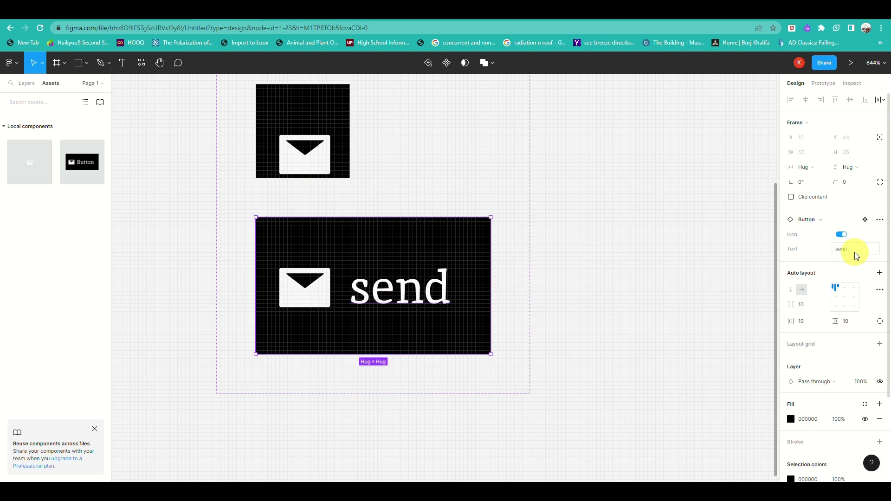
key(Delete)
key(ctrl+z)
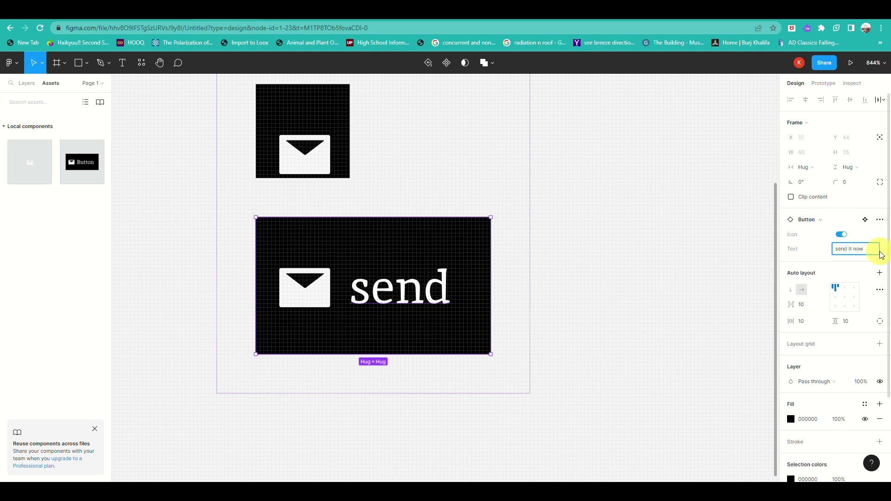
key(Return)
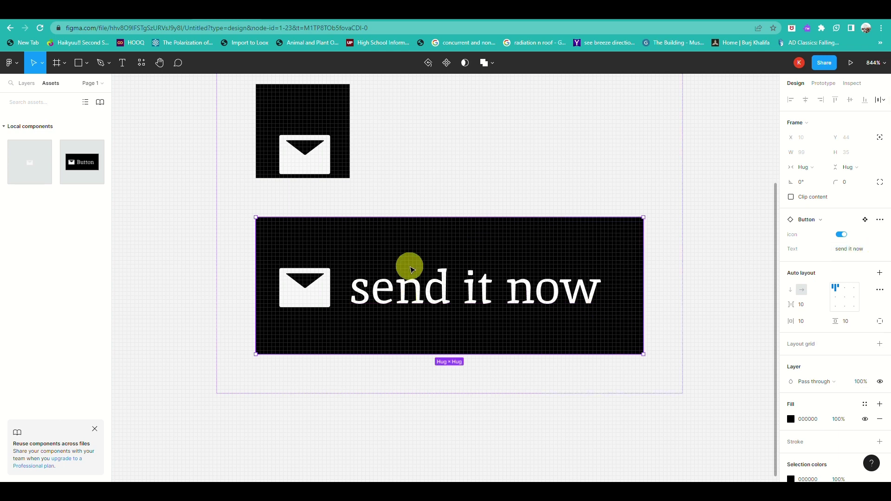
Step: Test the icon property of the "send it now" Button instance by switching it off and on again
scroll(534, 286, down, 1)
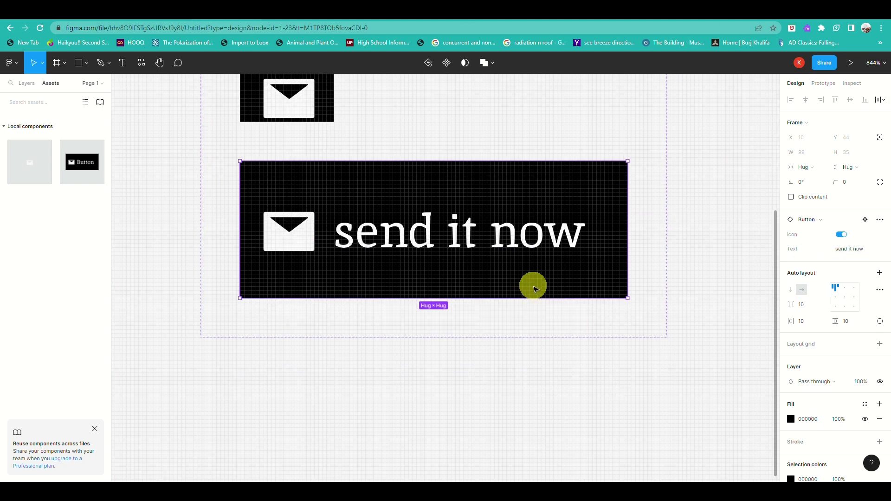
scroll(532, 287, up, 5)
click(841, 233)
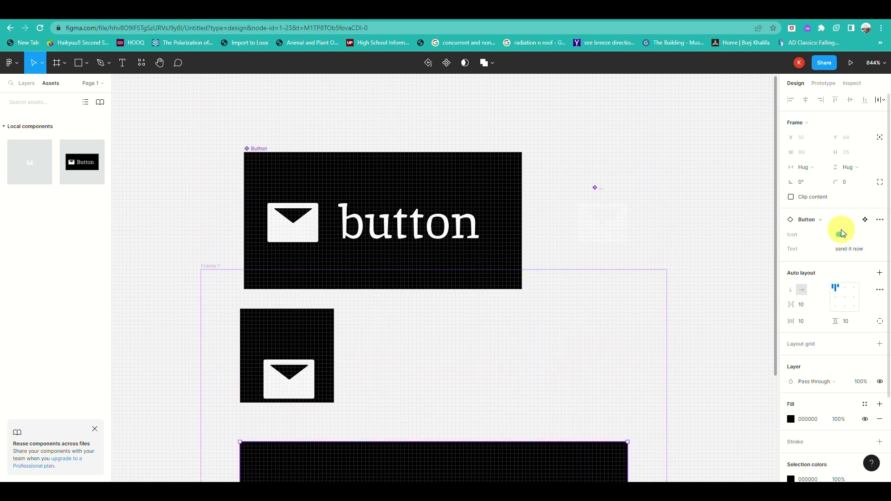
scroll(629, 330, down, 3)
scroll(684, 262, up, 2)
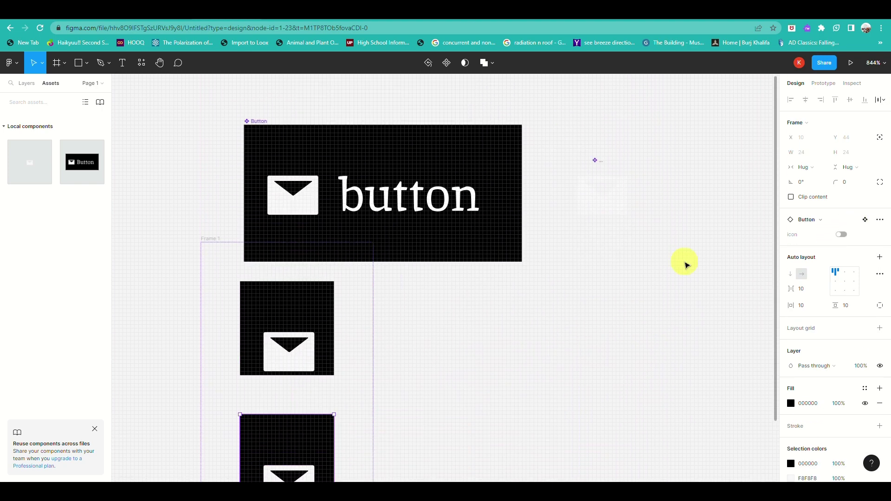
click(841, 235)
scroll(575, 232, down, 5)
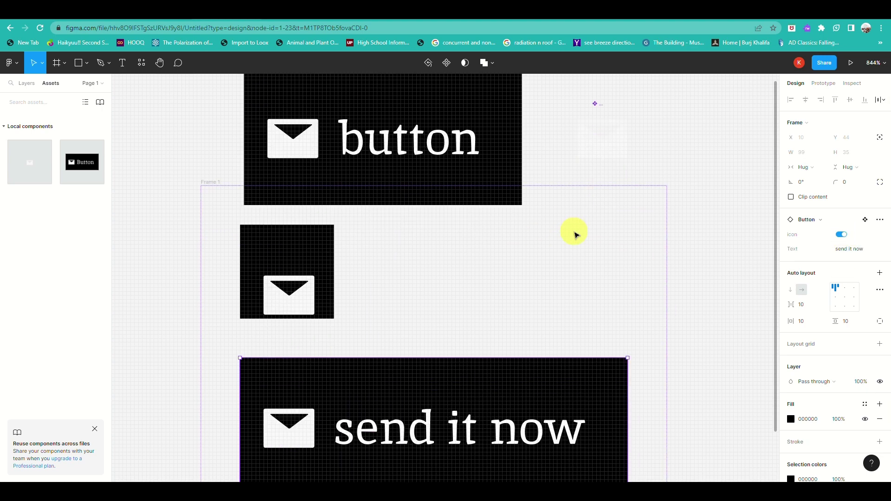